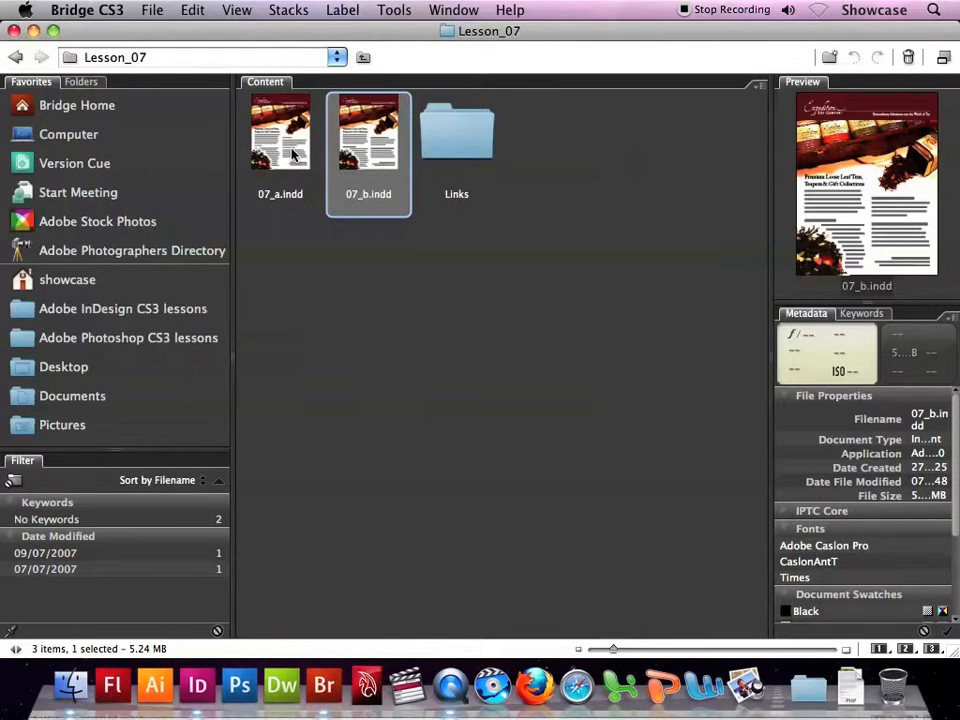
# - Open 07_b.indd in InDesign, review its three pages of styled text as a reference, and close it
pyautogui.doubleClick(388, 150)
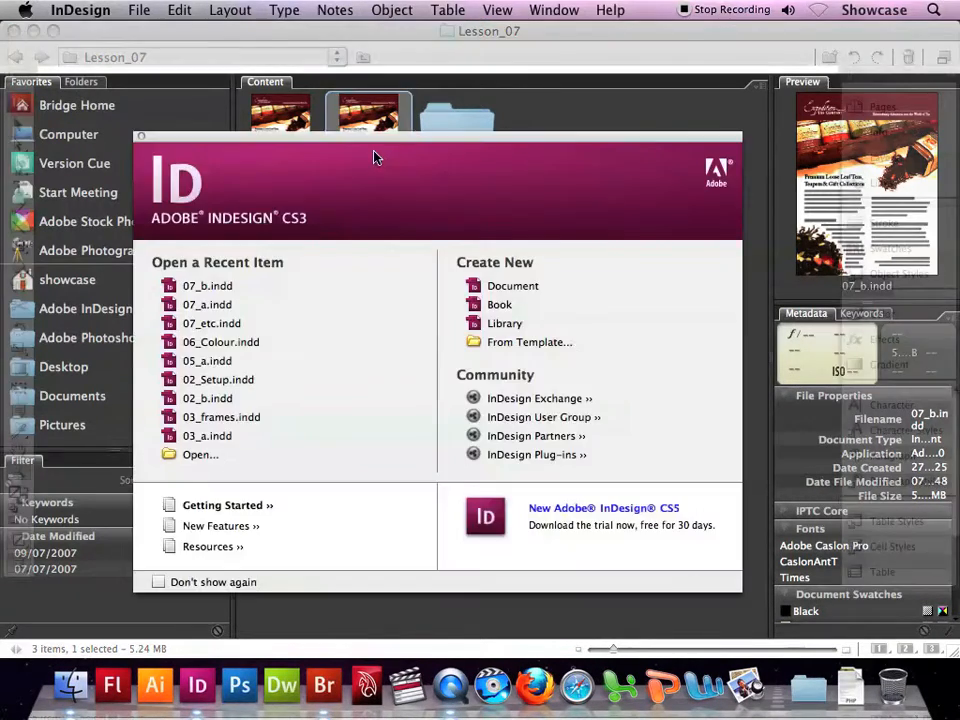
pyautogui.scroll(-3, 376, 192)
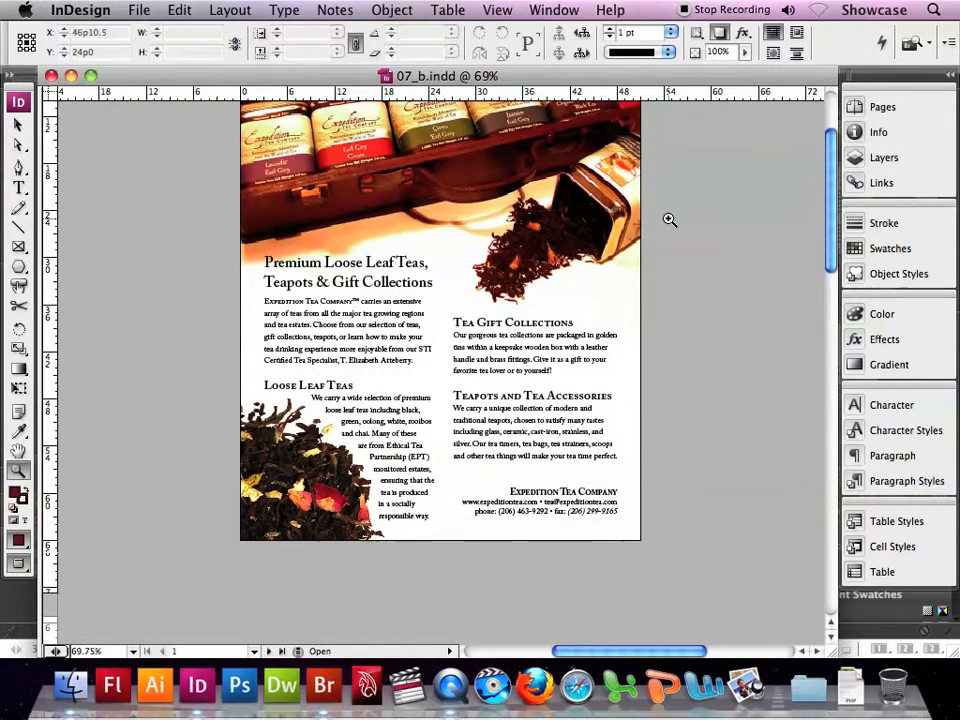
pyautogui.scroll(-3, 688, 220)
pyautogui.scroll(-12, 688, 220)
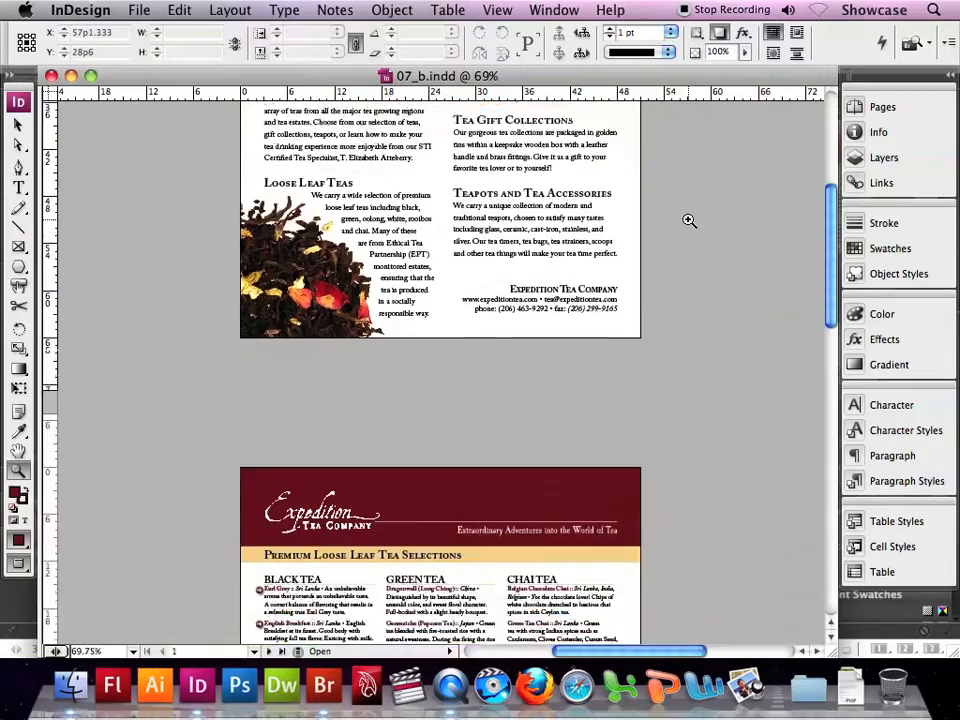
pyautogui.scroll(-12, 690, 221)
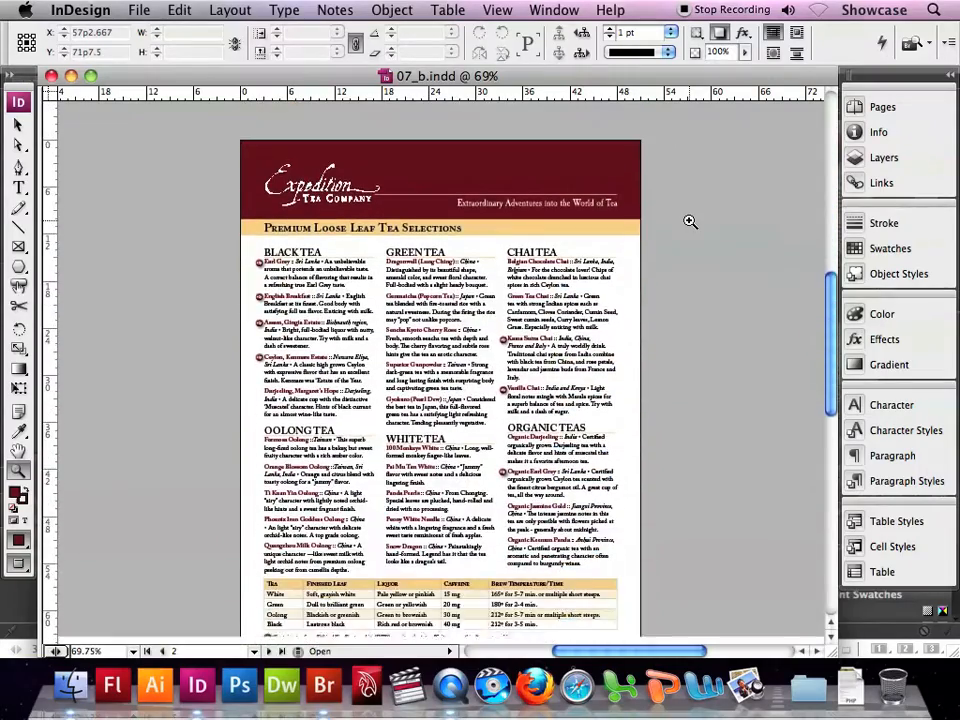
pyautogui.scroll(-13, 690, 221)
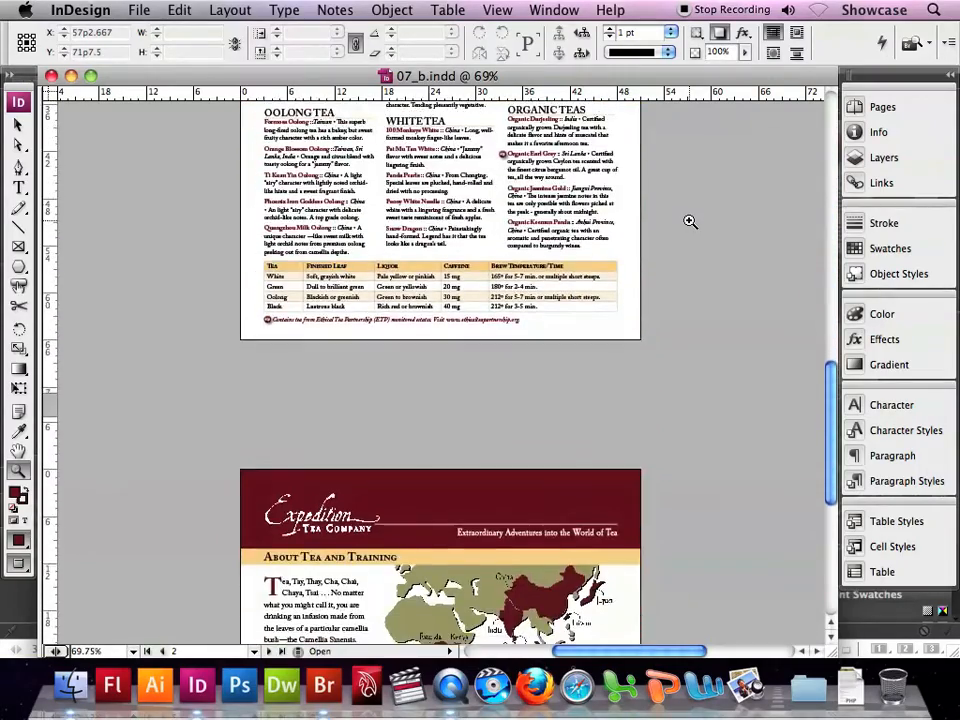
pyautogui.scroll(-3, 690, 222)
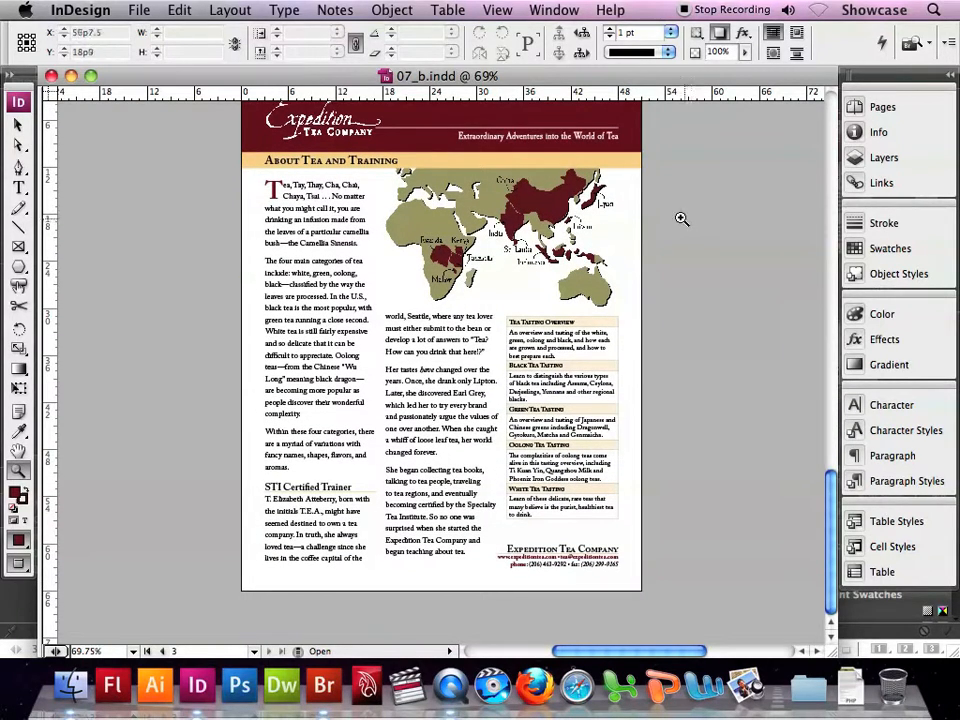
pyautogui.click(51, 75)
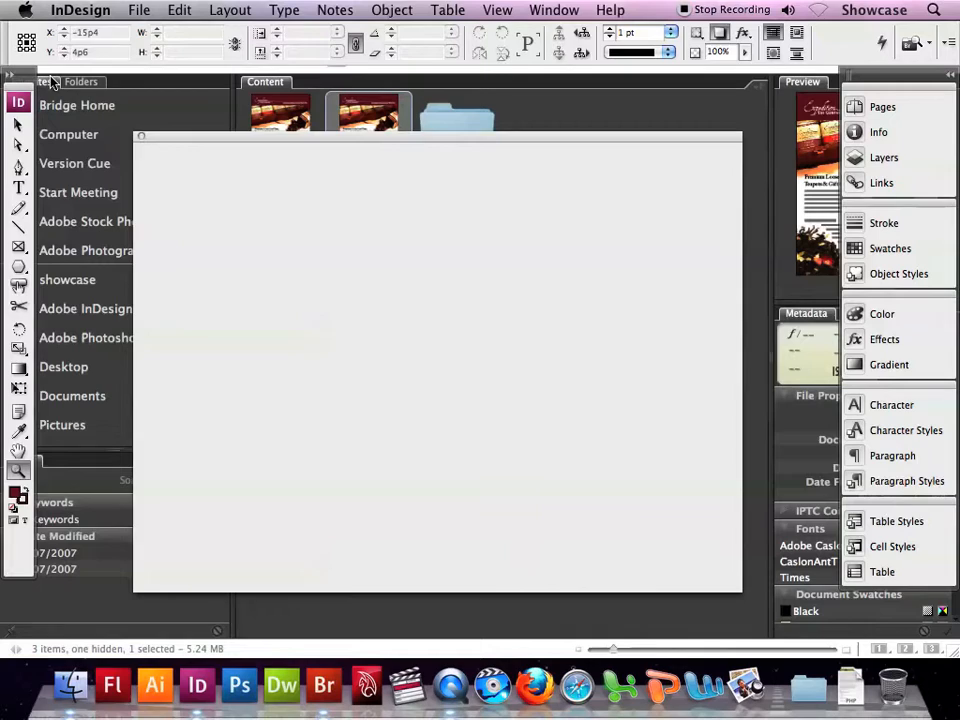
# - Return to Bridge, open 07_a.indd in InDesign and enlarge its document window to fit the workspace
pyautogui.click(228, 113)
pyautogui.doubleClick(281, 125)
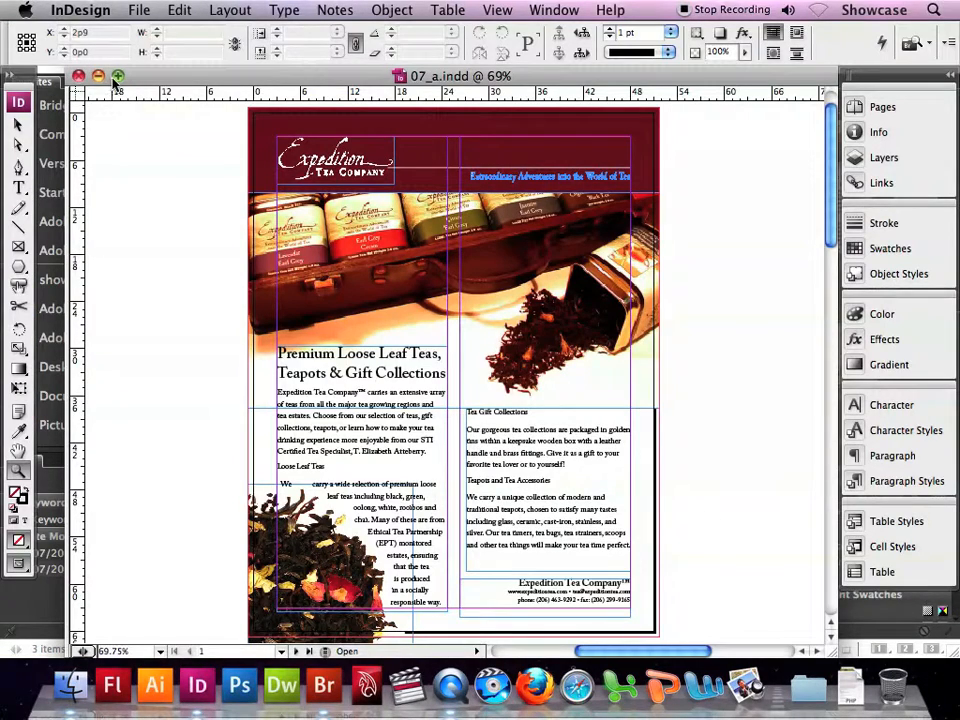
pyautogui.click(118, 76)
# - Save a copy of the open document as 07_etc.indd in the showcase Documents folder
pyautogui.click(140, 10)
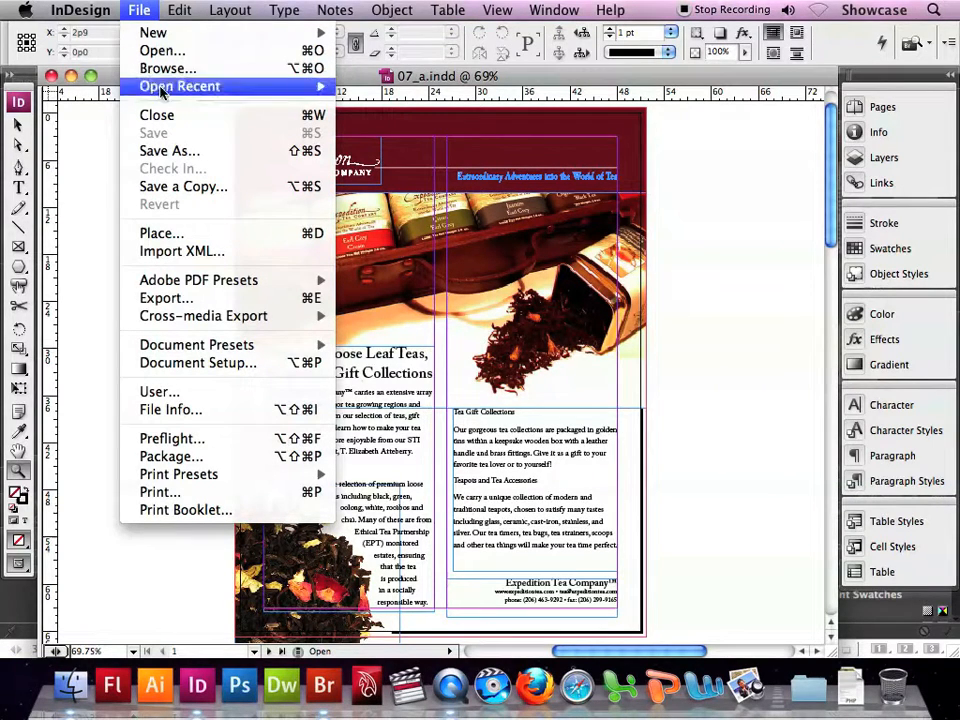
pyautogui.click(150, 150)
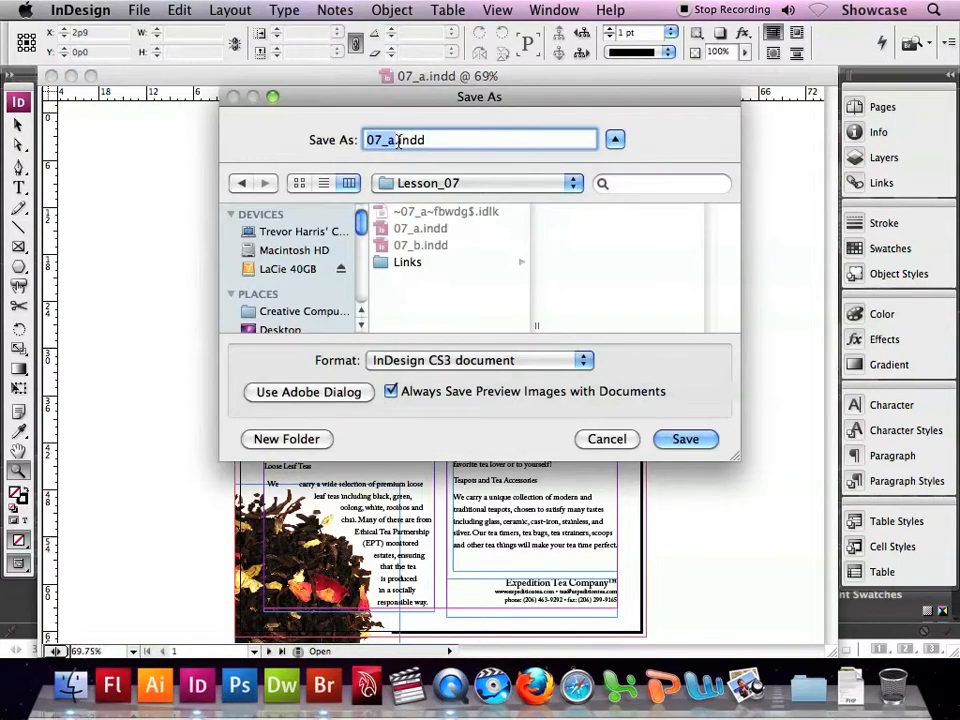
pyautogui.click(396, 140)
pyautogui.press('BackSpace')
pyautogui.write('etc')
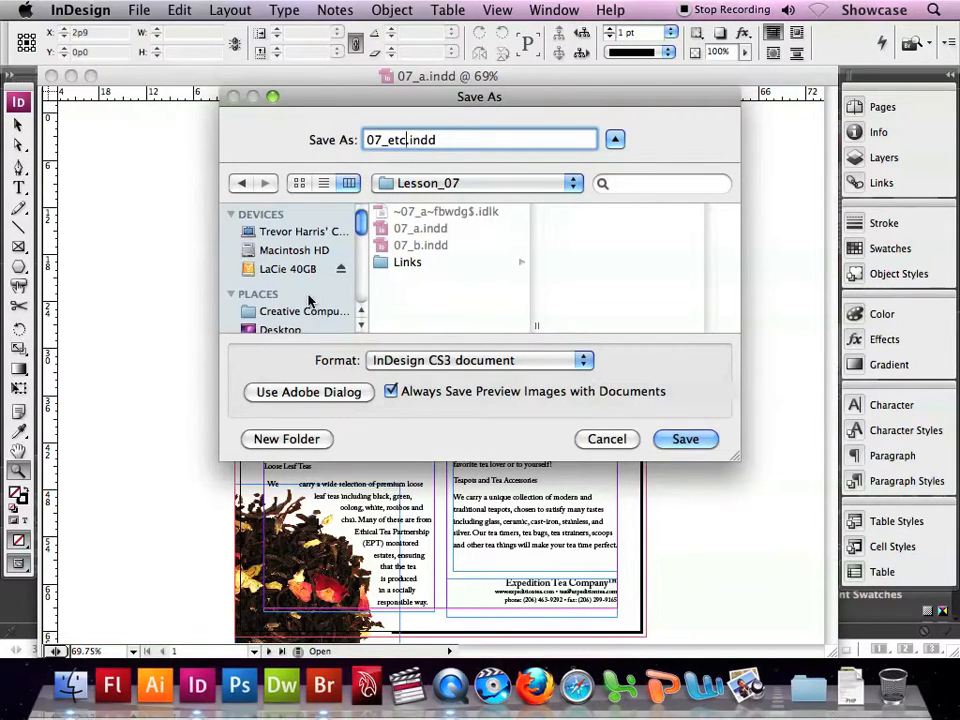
pyautogui.scroll(-3, 300, 280)
pyautogui.click(285, 264)
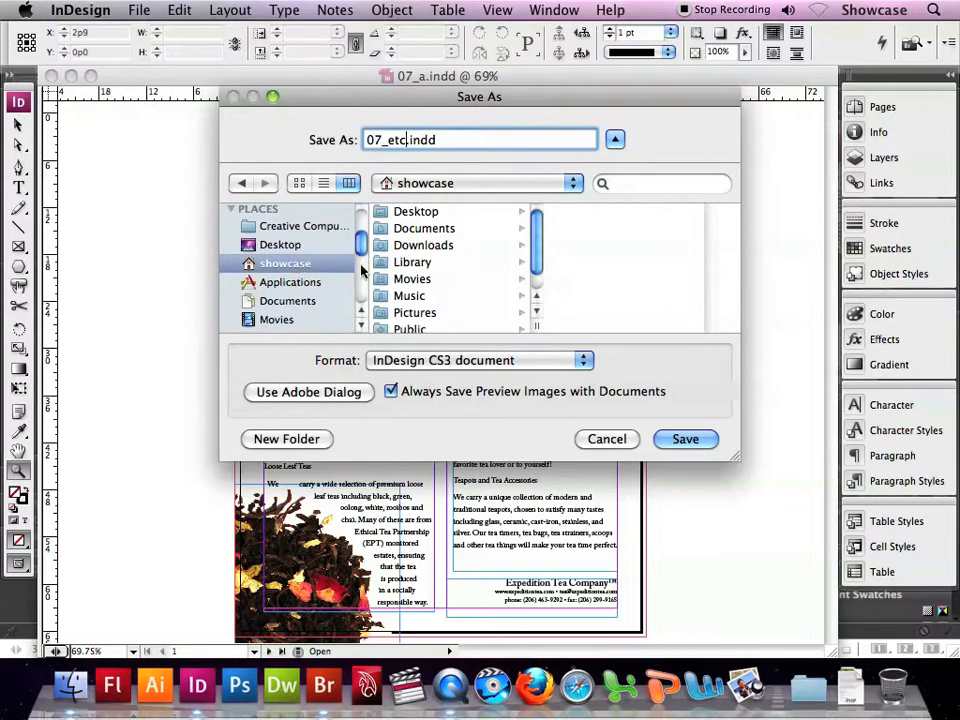
pyautogui.click(422, 229)
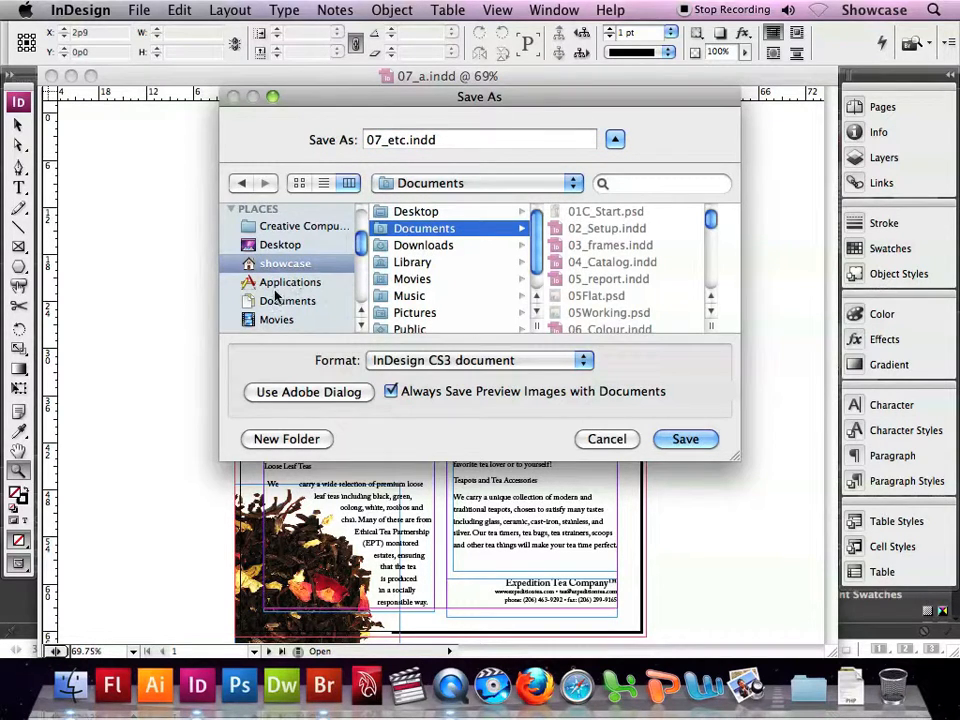
pyautogui.click(683, 438)
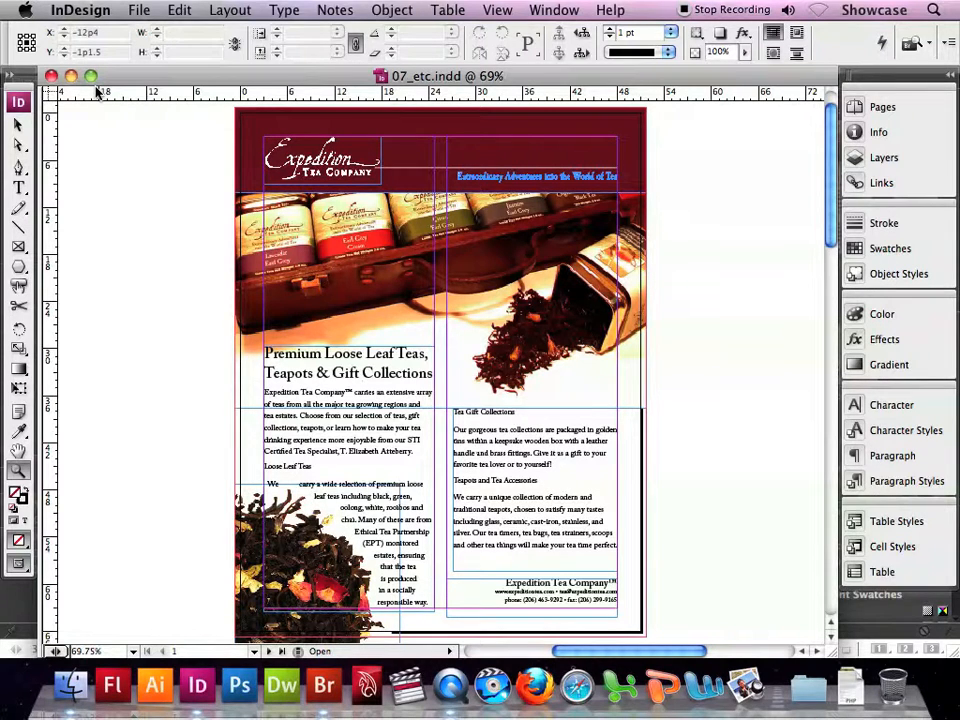
# - Select the "Loose Leaf Teas" heading on page 1 and set its font to Adobe Caslon Pro Semibold
pyautogui.click(18, 187)
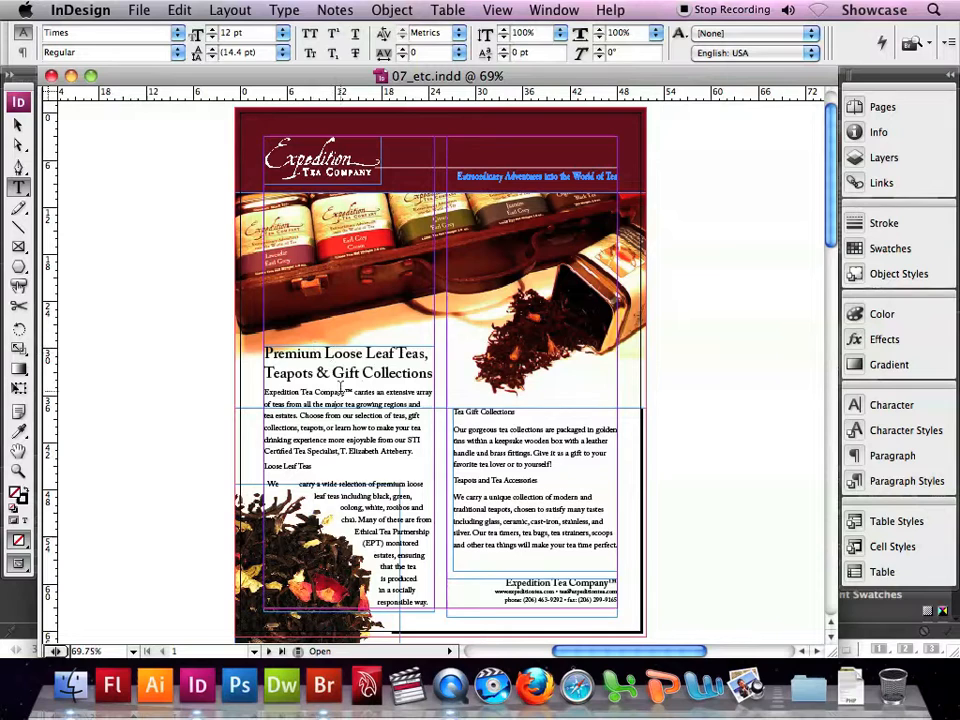
pyautogui.moveTo(312, 466); pyautogui.dragTo(289, 468)
pyautogui.tripleClick(288, 467)
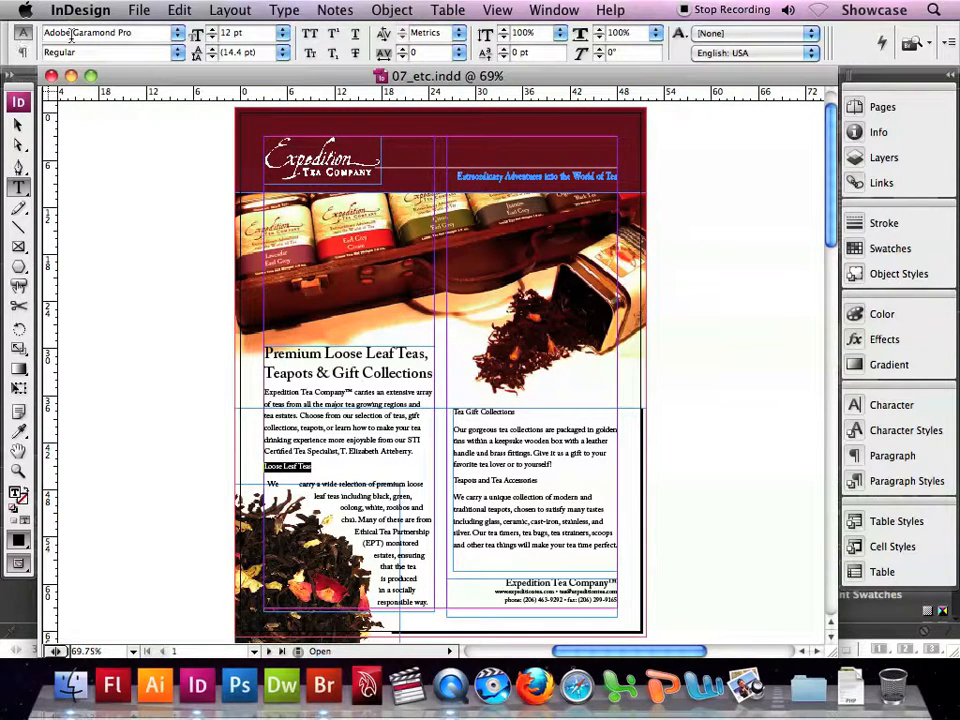
pyautogui.click(177, 33)
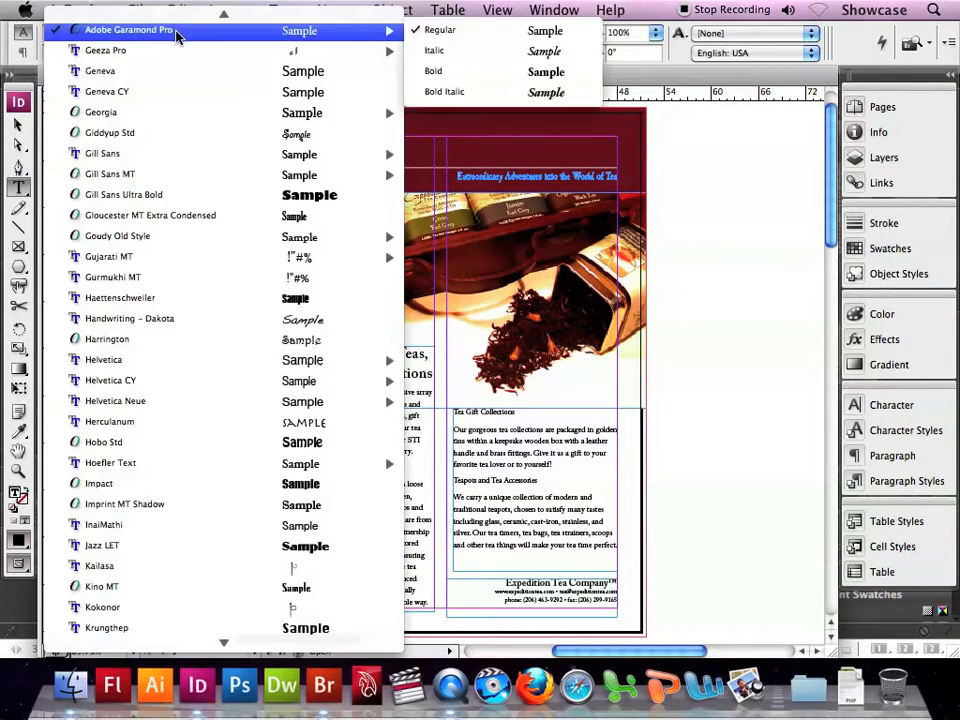
pyautogui.scroll(10, 177, 38)
pyautogui.scroll(6, 177, 38)
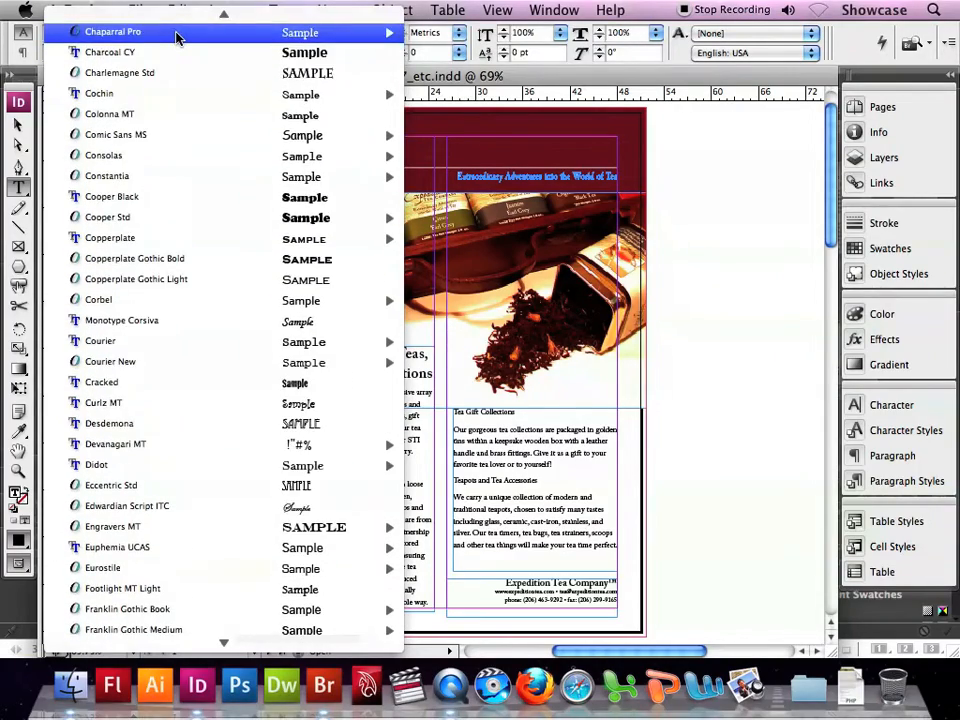
pyautogui.scroll(4, 177, 38)
pyautogui.scroll(8, 177, 38)
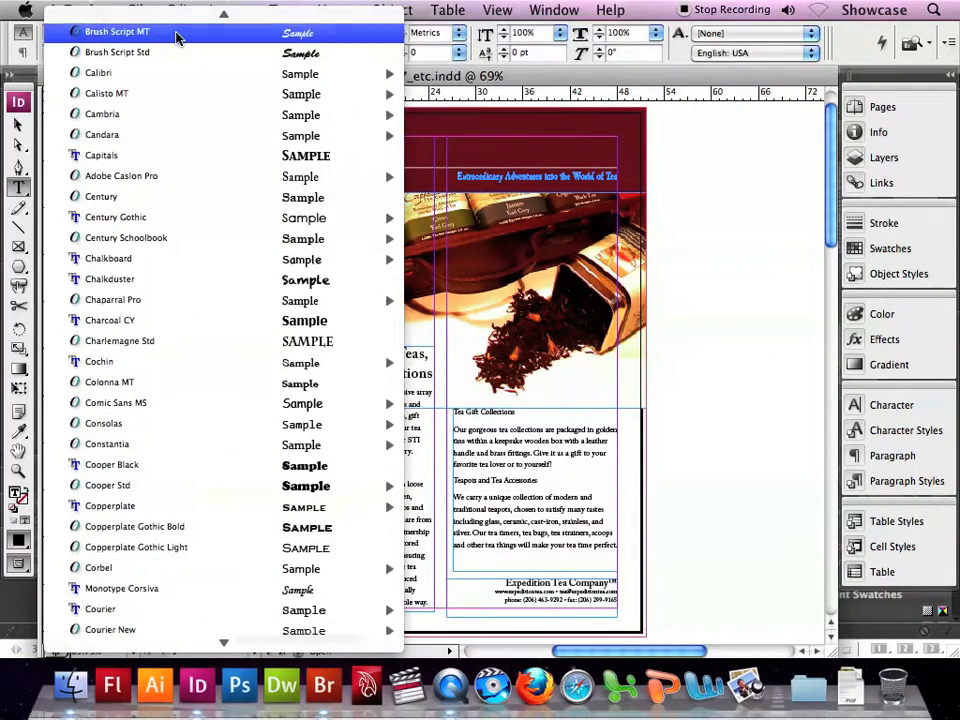
pyautogui.scroll(5, 177, 38)
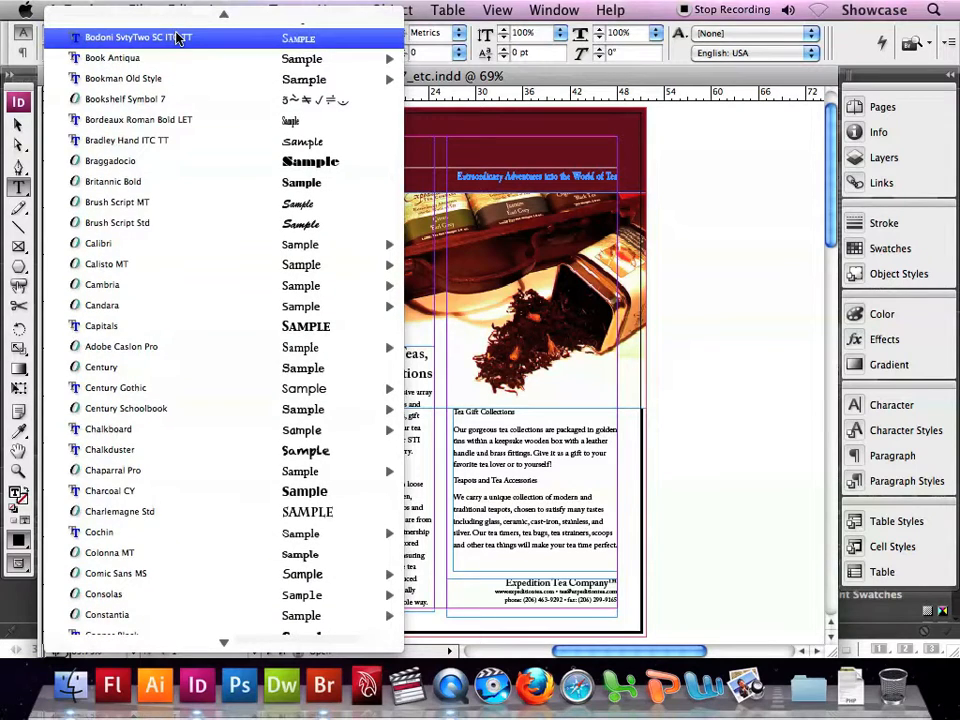
pyautogui.moveTo(155, 348)
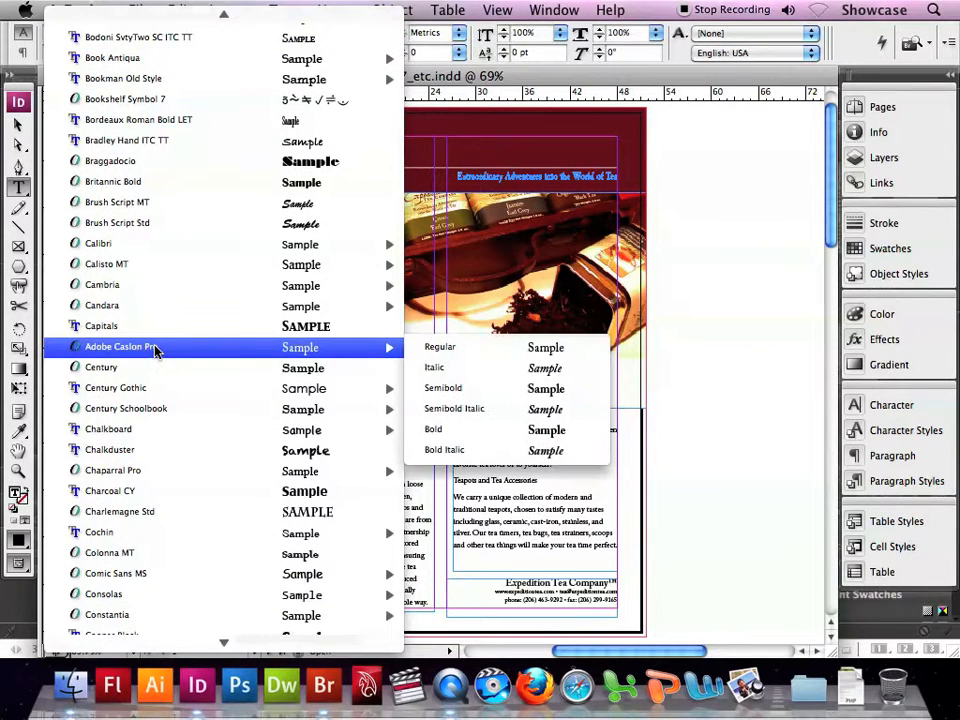
pyautogui.click(489, 389)
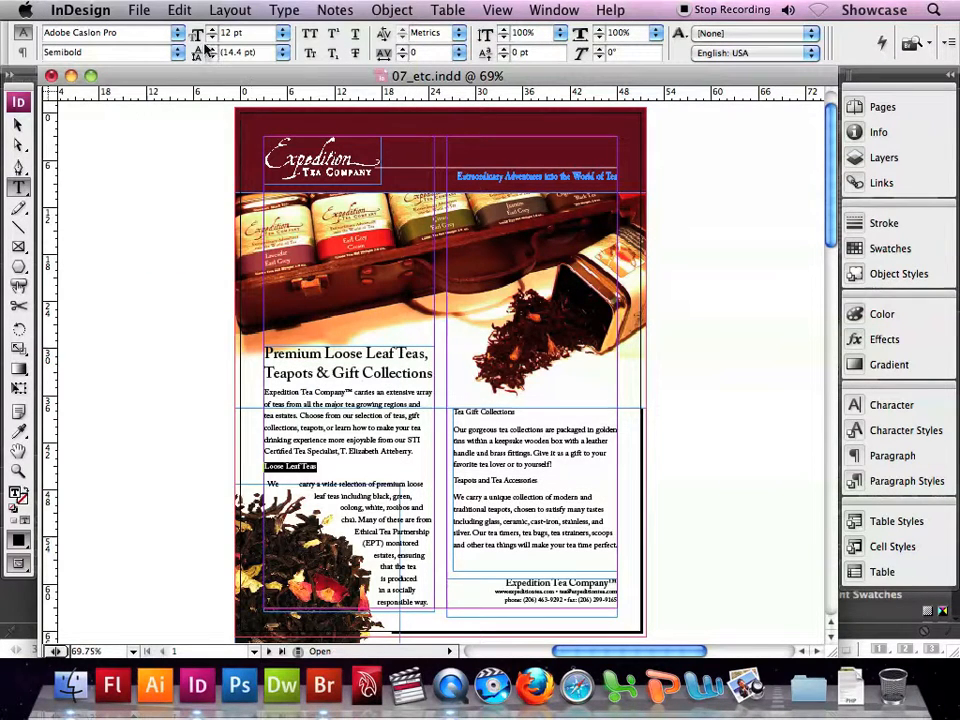
# - Set the "Loose Leaf Teas" heading to 18 pt with a space before of 0p3
pyautogui.click(283, 37)
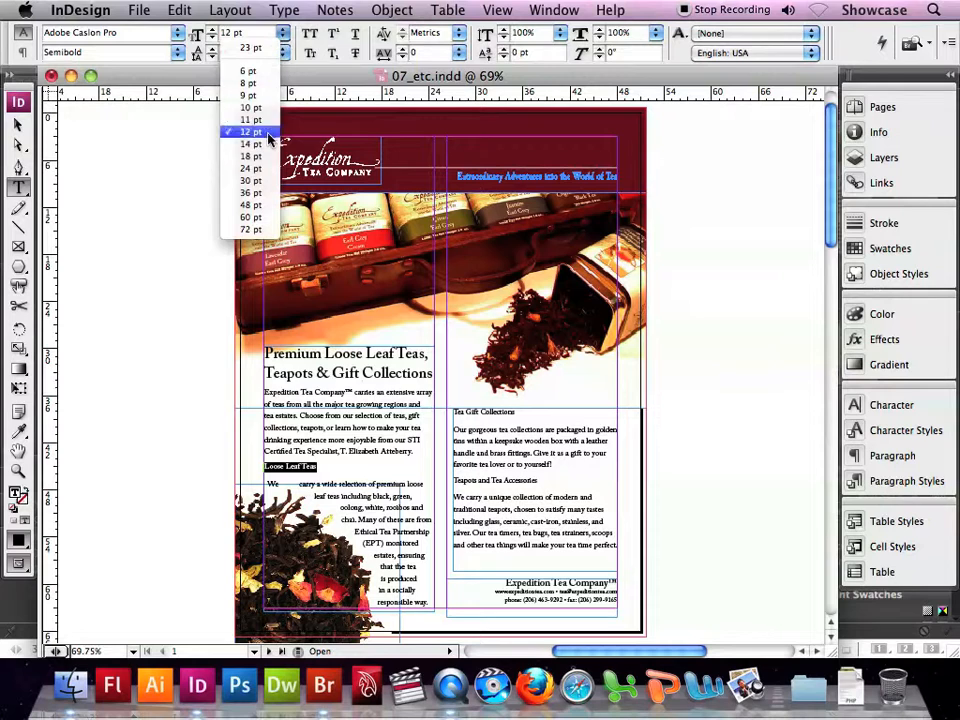
pyautogui.click(250, 156)
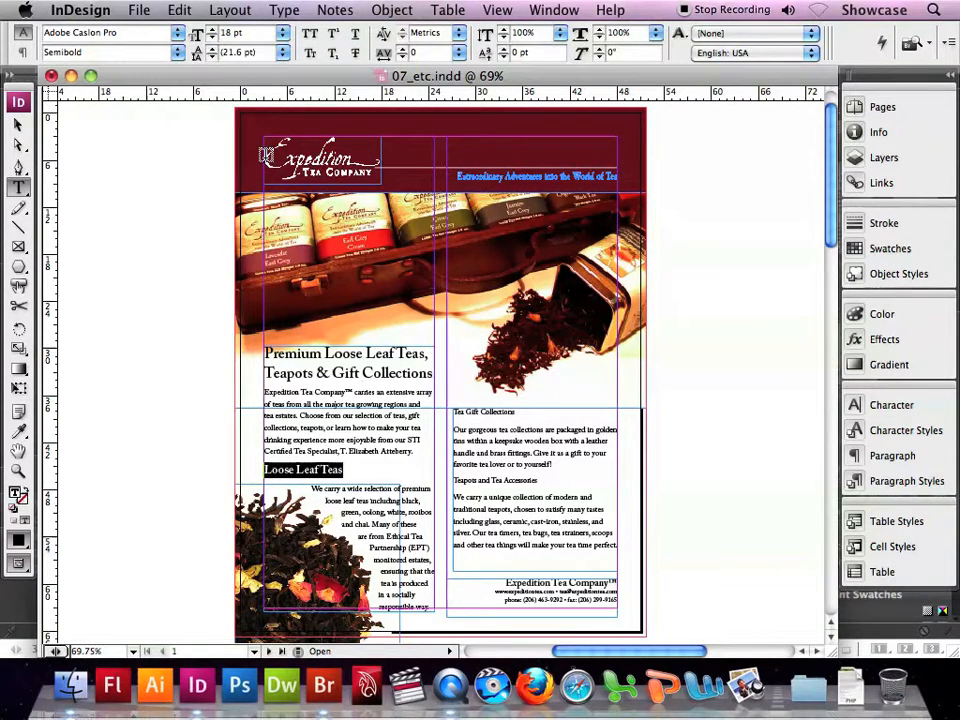
pyautogui.click(24, 52)
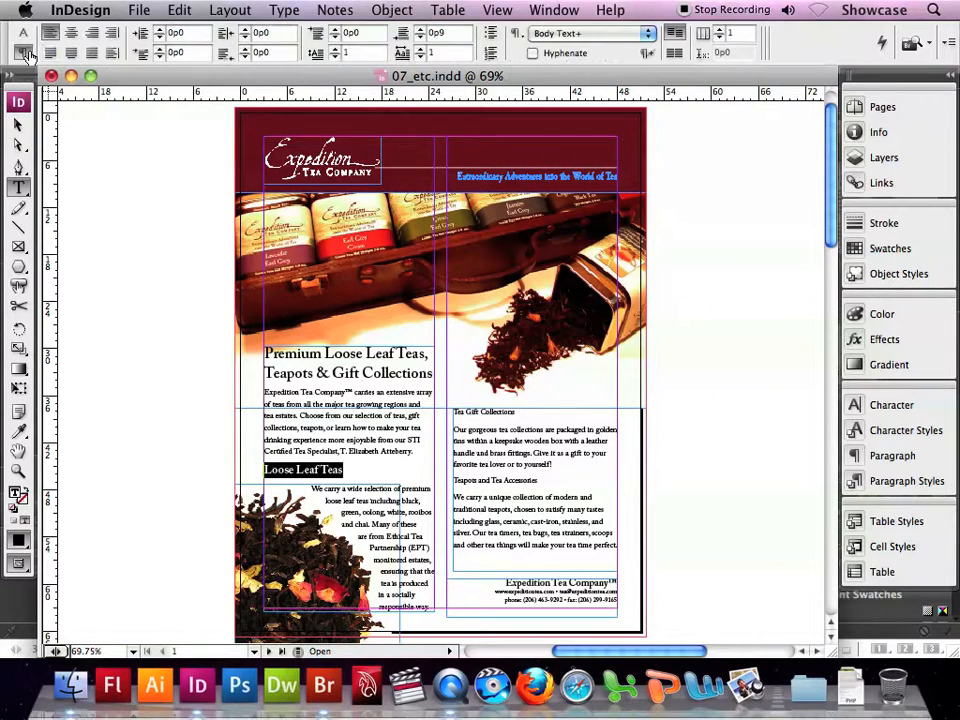
pyautogui.click(335, 30)
pyautogui.click(335, 30)
pyautogui.click(335, 30)
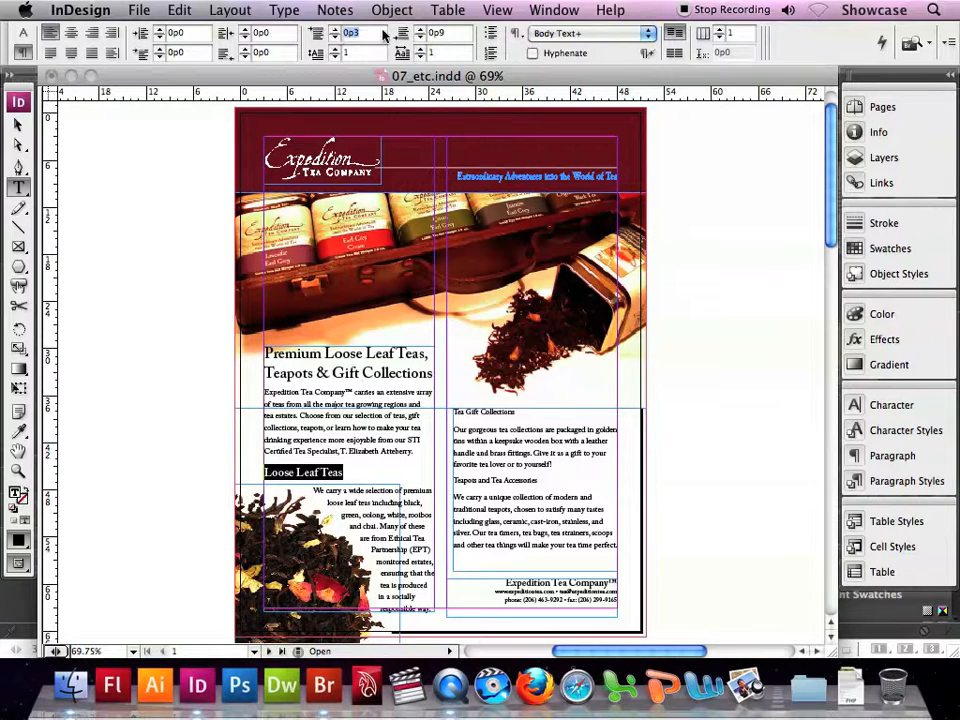
# - Start a new paragraph style from the selected heading, named Head2, with Body Text as the next style
pyautogui.click(856, 482)
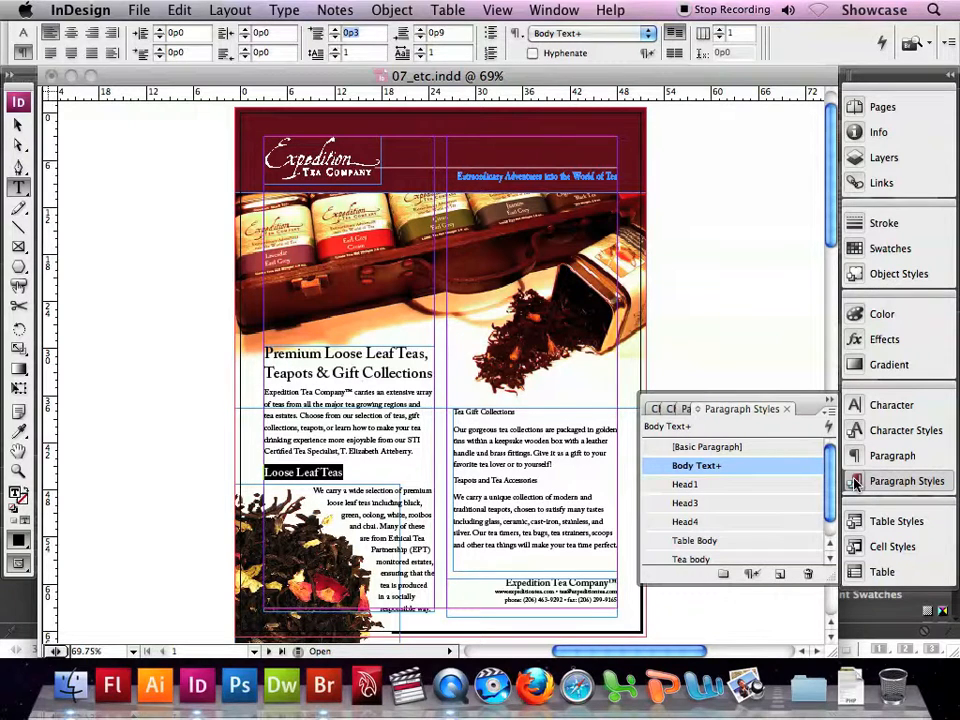
pyautogui.click(829, 400)
pyautogui.click(826, 415)
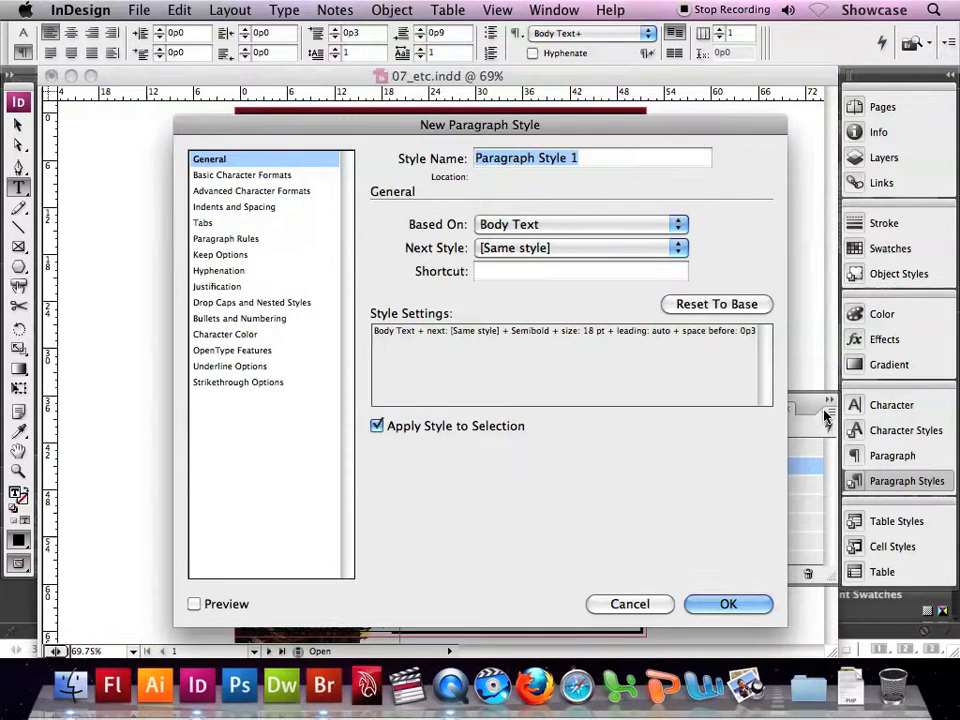
pyautogui.write('Head2')
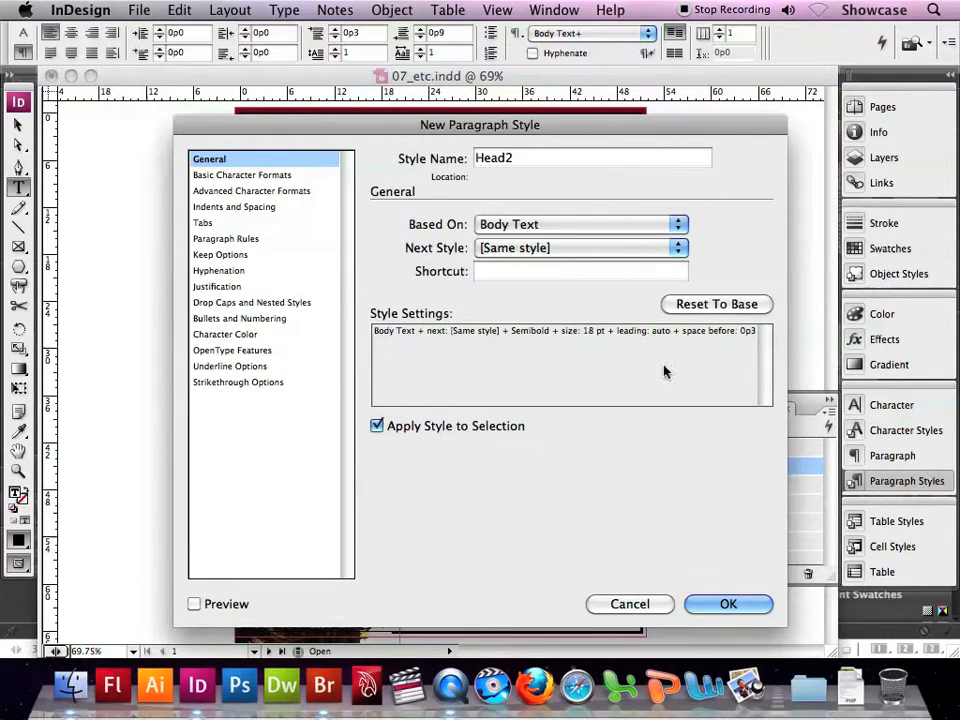
pyautogui.click(559, 249)
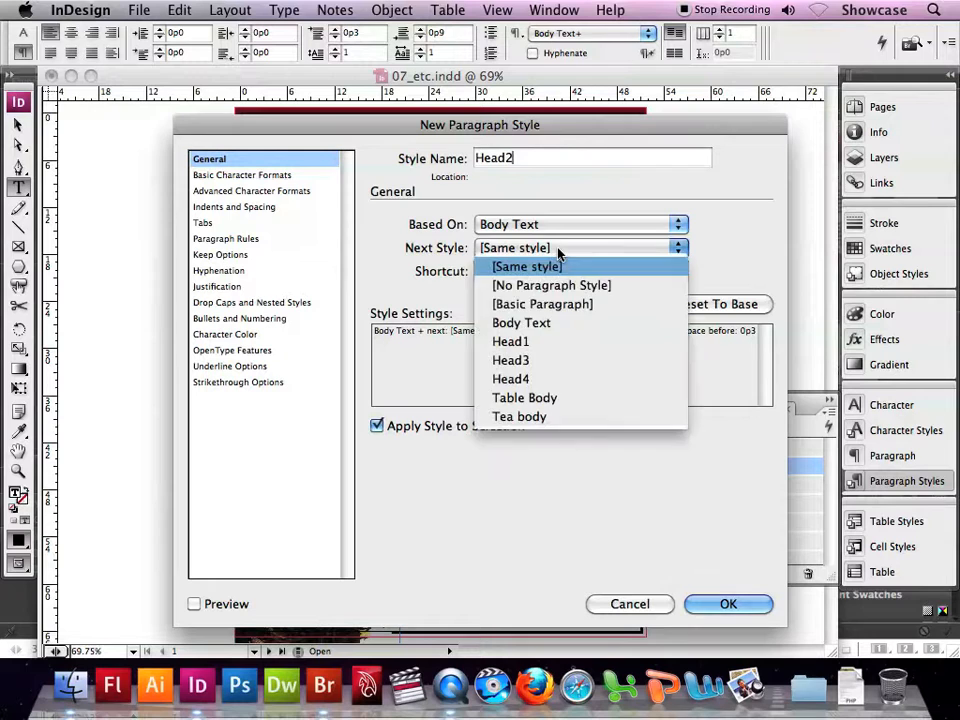
pyautogui.click(553, 323)
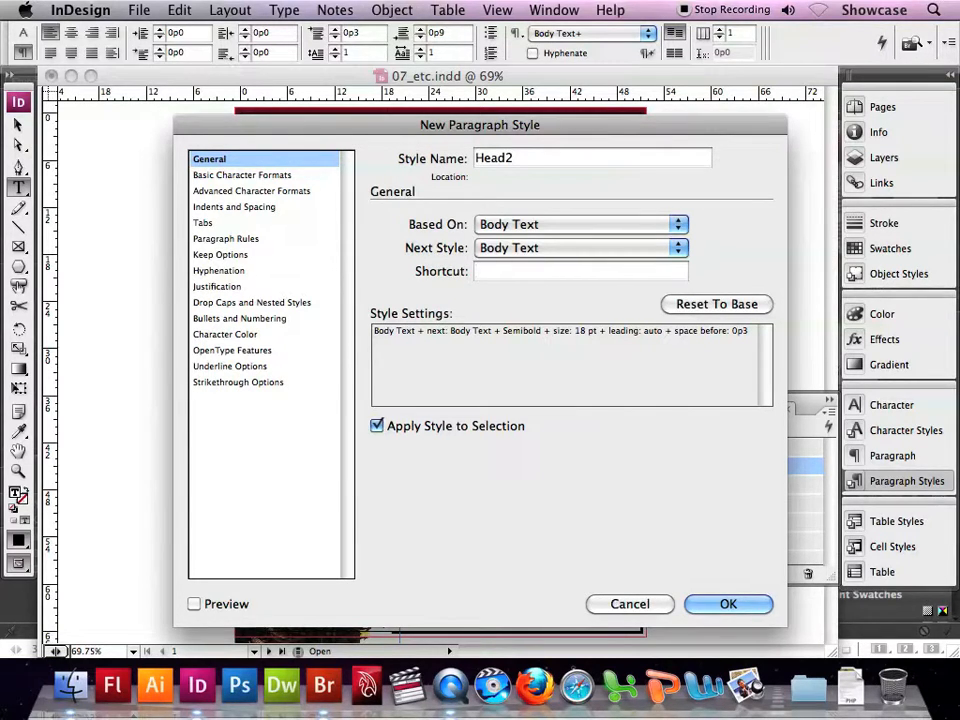
# - Assign the shortcut Cmd+Num 9 to Head2, keep it applied to the selection, and create the style
pyautogui.press('super+KP_9')
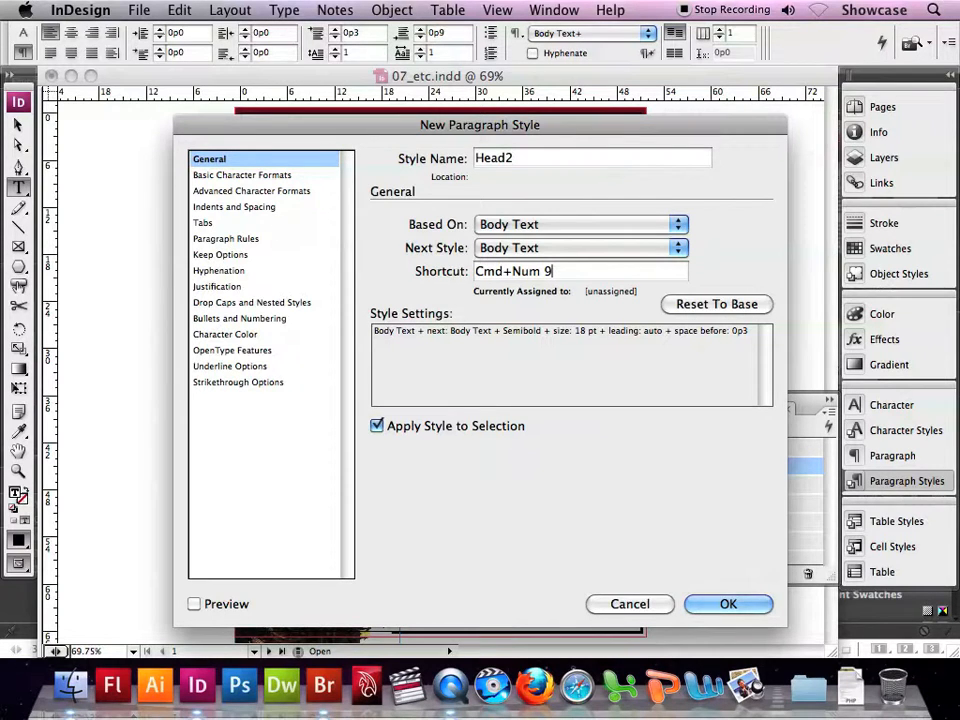
pyautogui.click(376, 427)
pyautogui.click(376, 427)
pyautogui.click(729, 604)
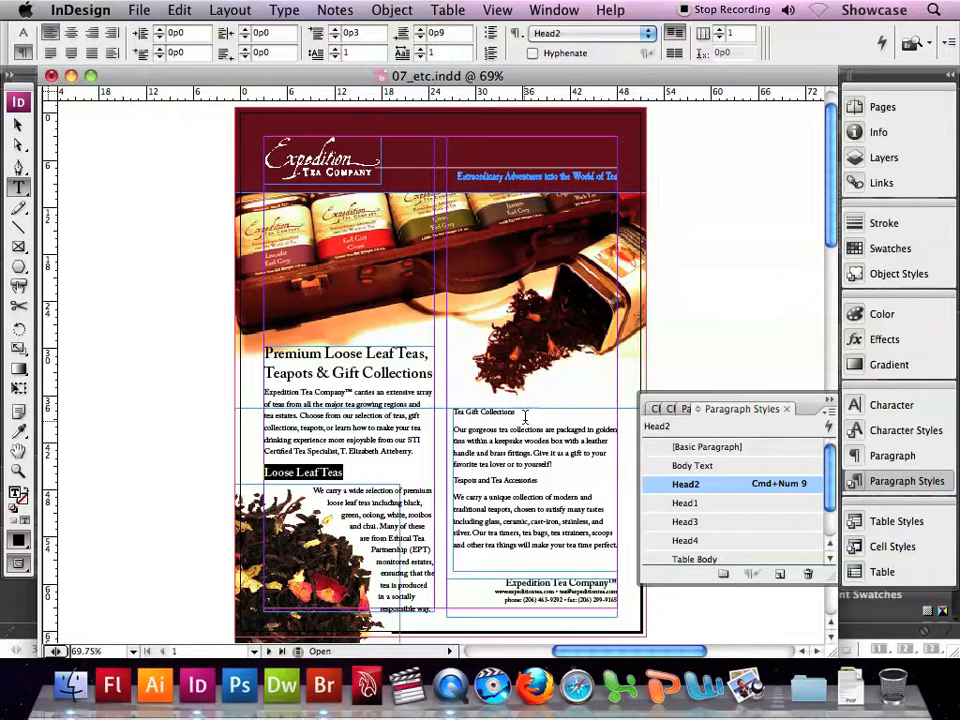
# - Apply the Head2 paragraph style to the "Tea Gift Collections" heading
pyautogui.moveTo(516, 412); pyautogui.dragTo(454, 412)
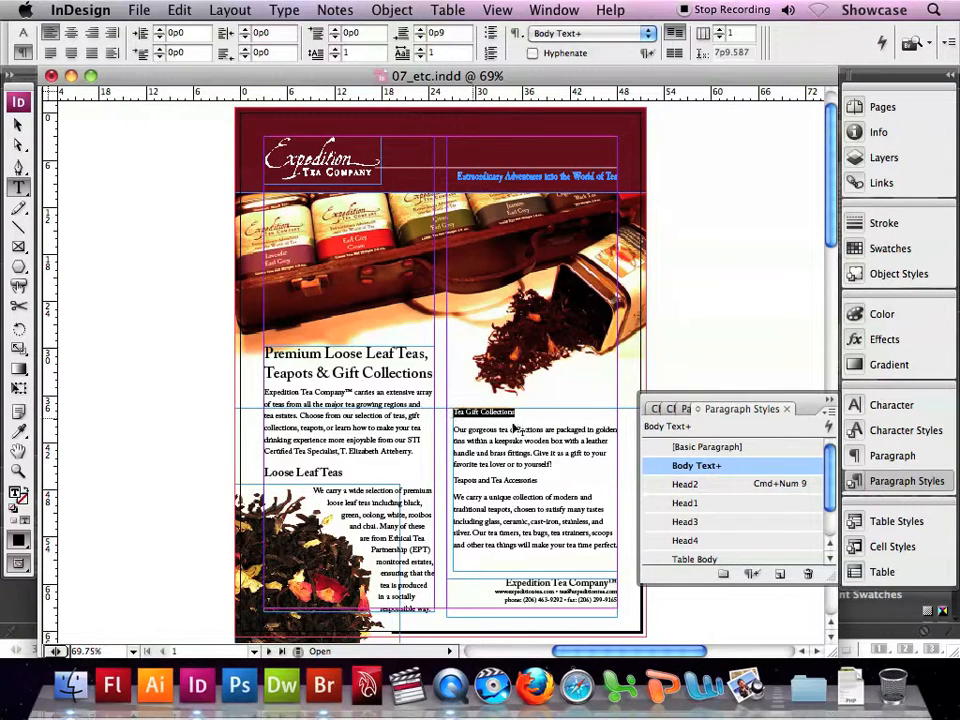
pyautogui.click(697, 484)
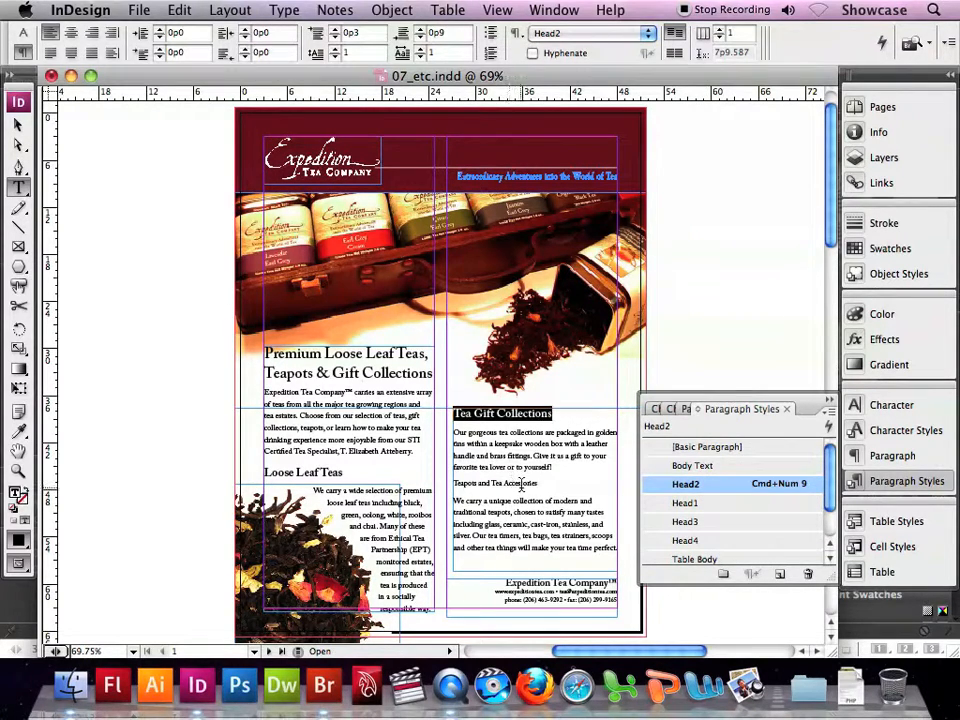
# - Apply the Head2 paragraph style to the "Teapots and Tea Accessories" heading and save the document
pyautogui.moveTo(538, 484); pyautogui.dragTo(452, 484)
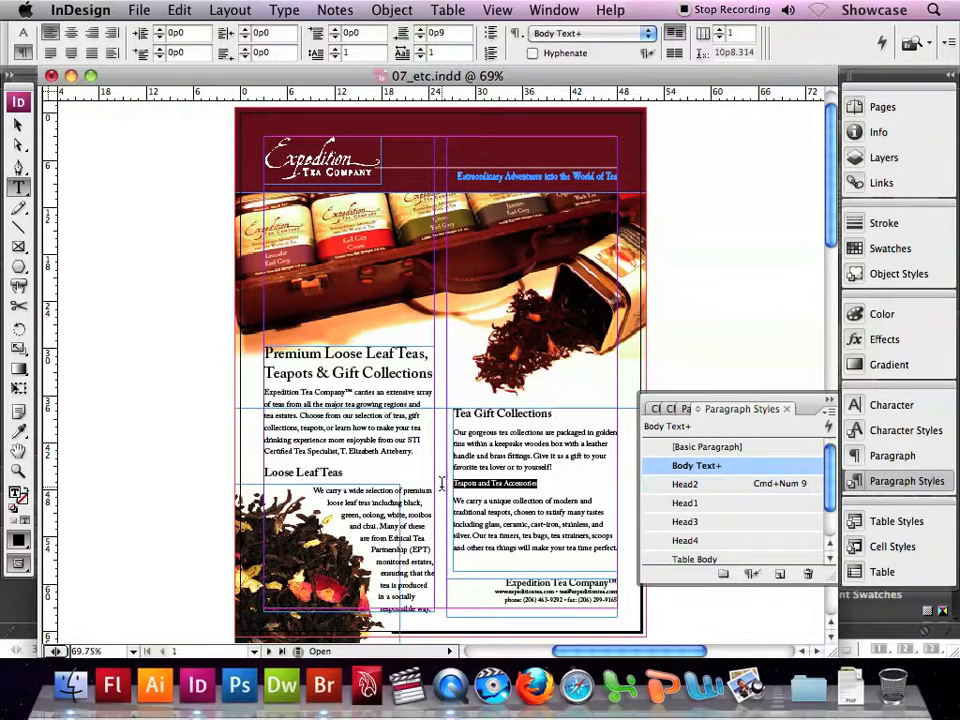
pyautogui.click(684, 485)
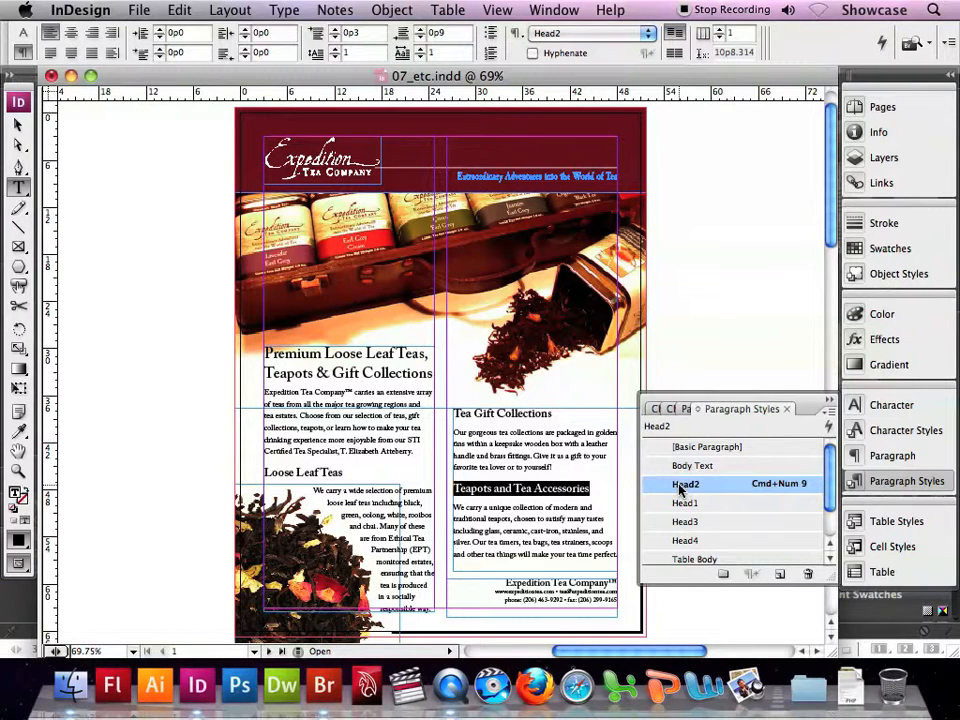
pyautogui.click(140, 10)
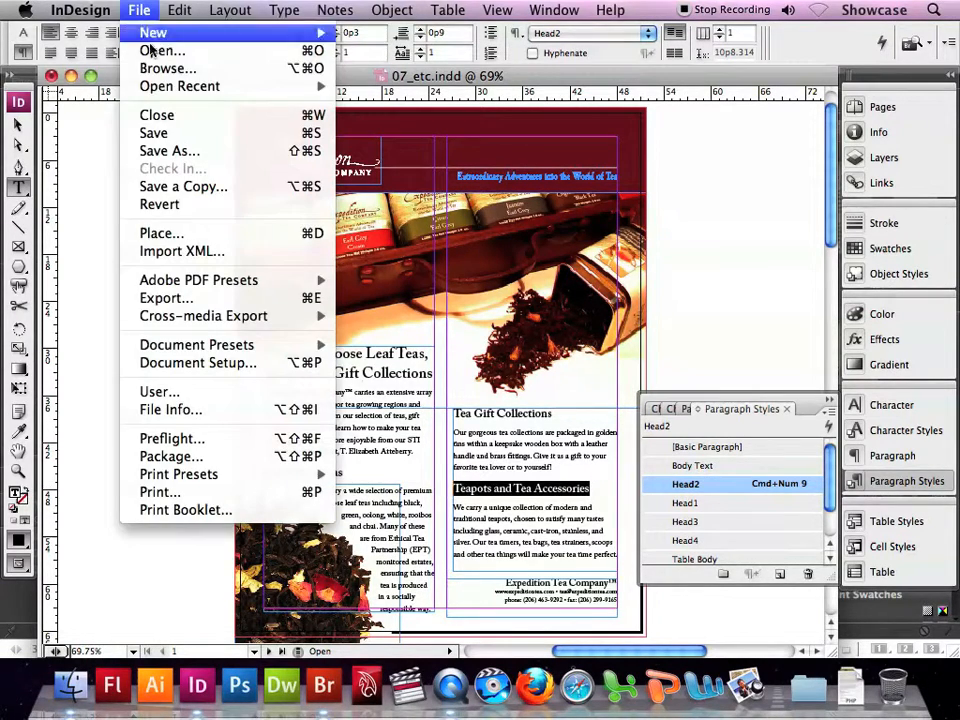
pyautogui.click(154, 134)
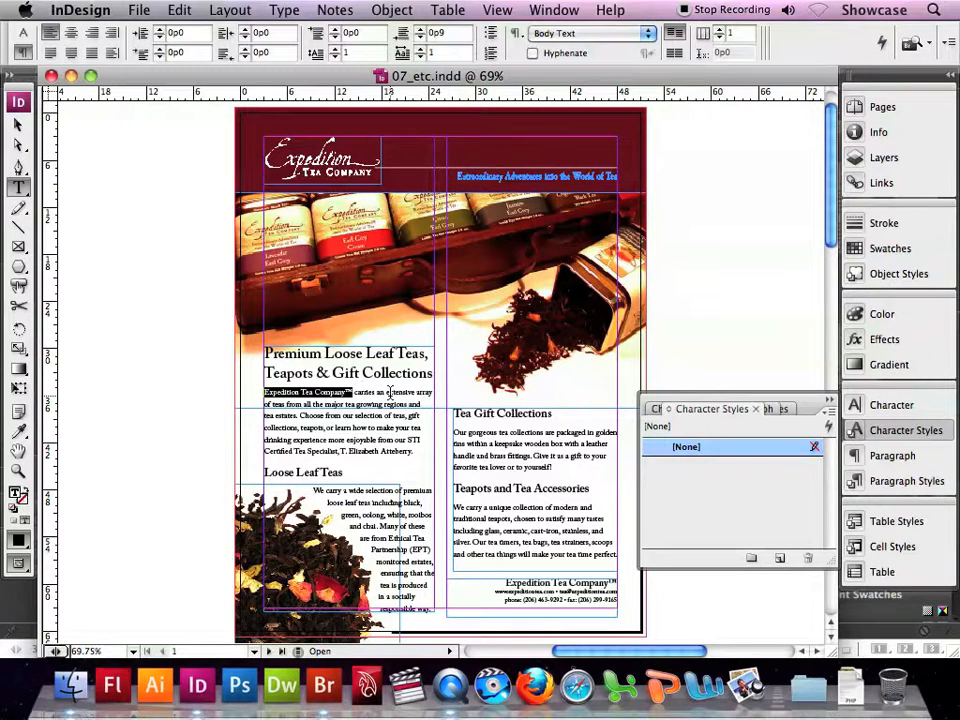
# - Format the selected "Expedition Tea Company" name in the intro paragraph as small caps and start a new character style from it
pyautogui.click(24, 34)
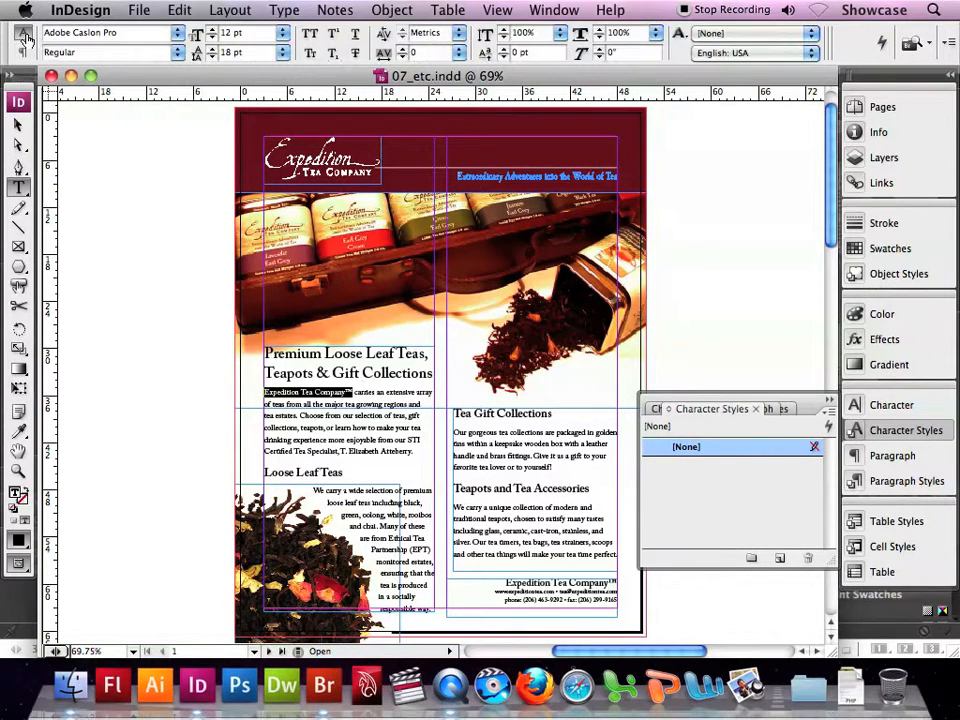
pyautogui.click(307, 54)
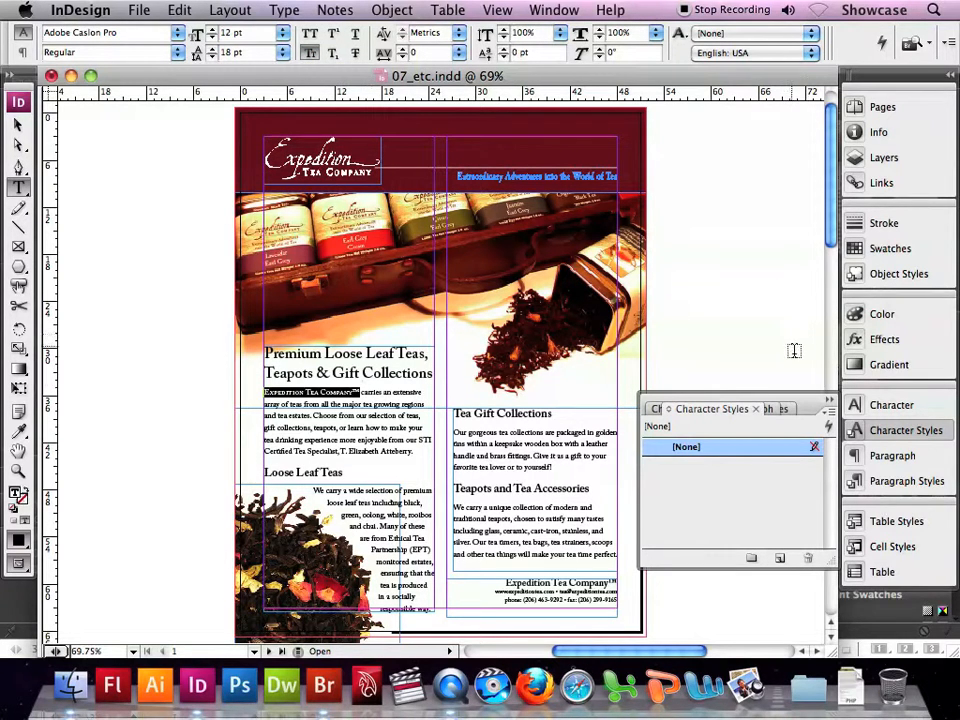
pyautogui.click(828, 401)
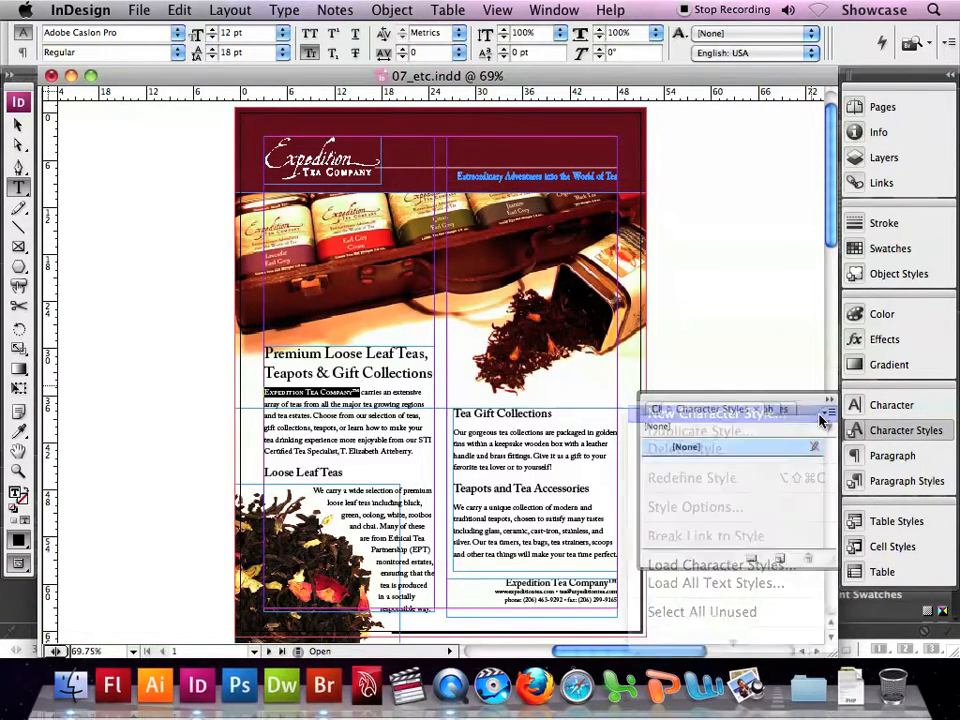
pyautogui.click(818, 417)
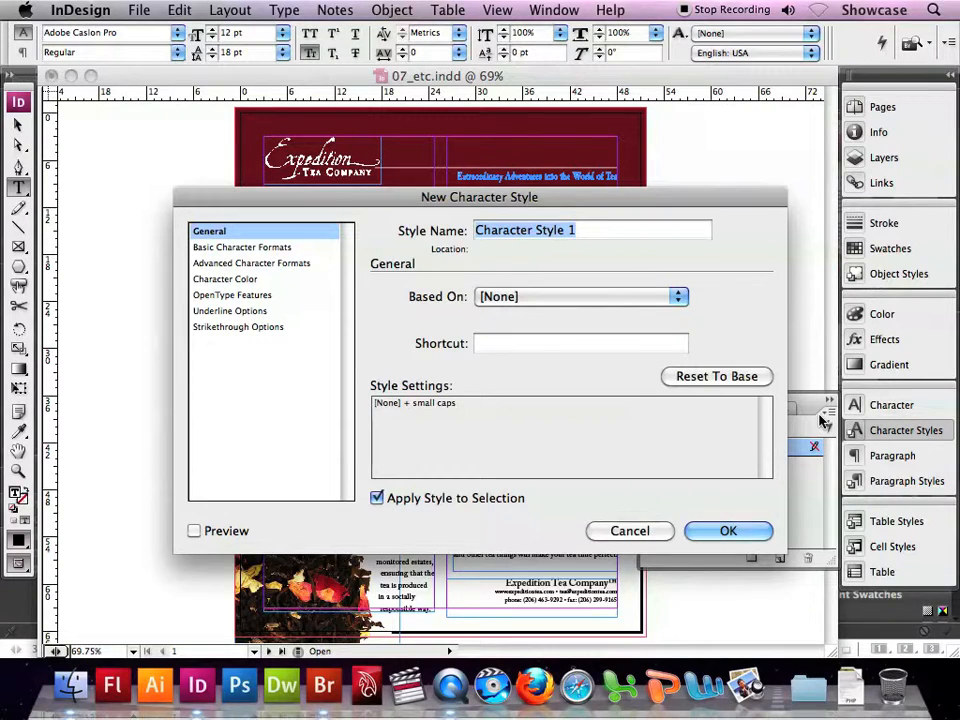
# - Name the character style Company, assign it the shortcut Cmd+Num 8, and create it with the style applied to the selection
pyautogui.write('Company')
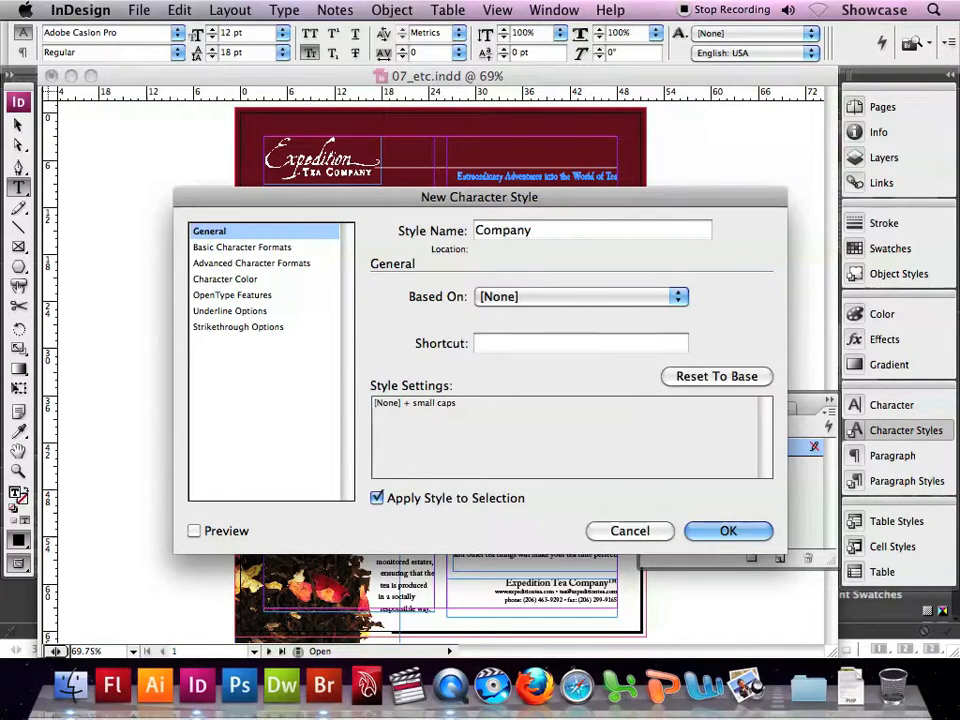
pyautogui.press('super+KP_8')
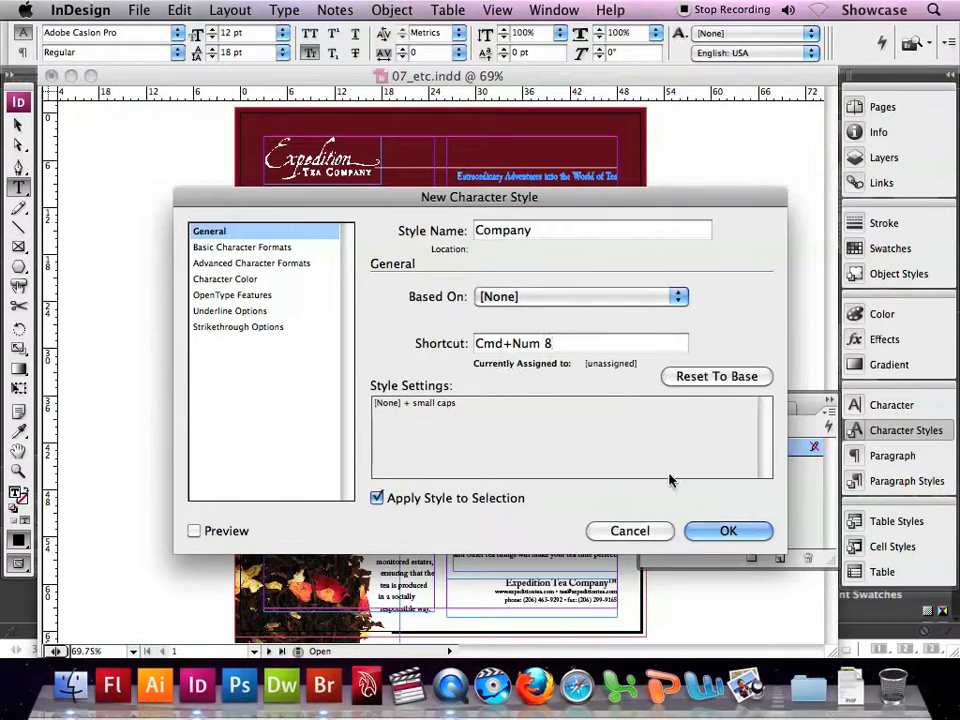
pyautogui.click(750, 533)
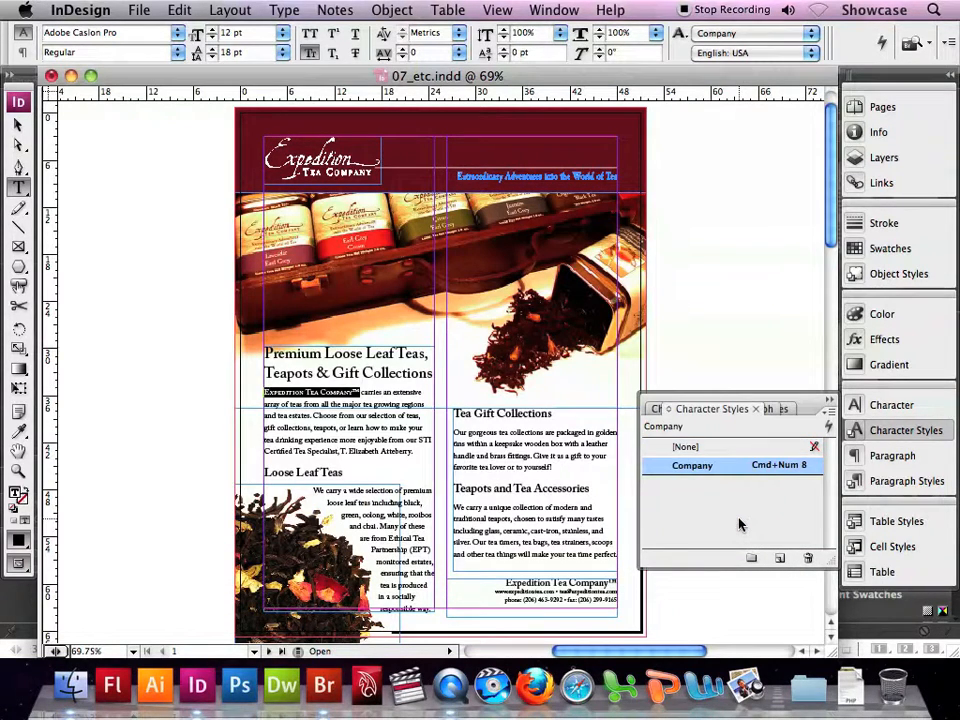
# - Apply the Company character style to the "Expedition Tea Company" line above the contact details on page 3
pyautogui.click(858, 110)
pyautogui.doubleClick(727, 230)
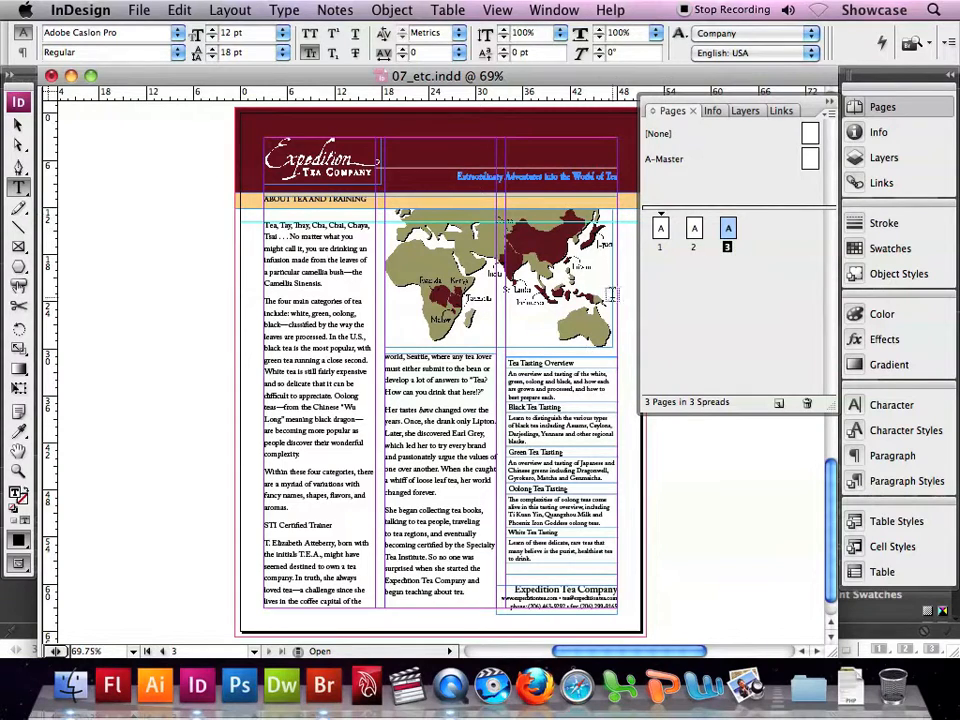
pyautogui.tripleClick(515, 588)
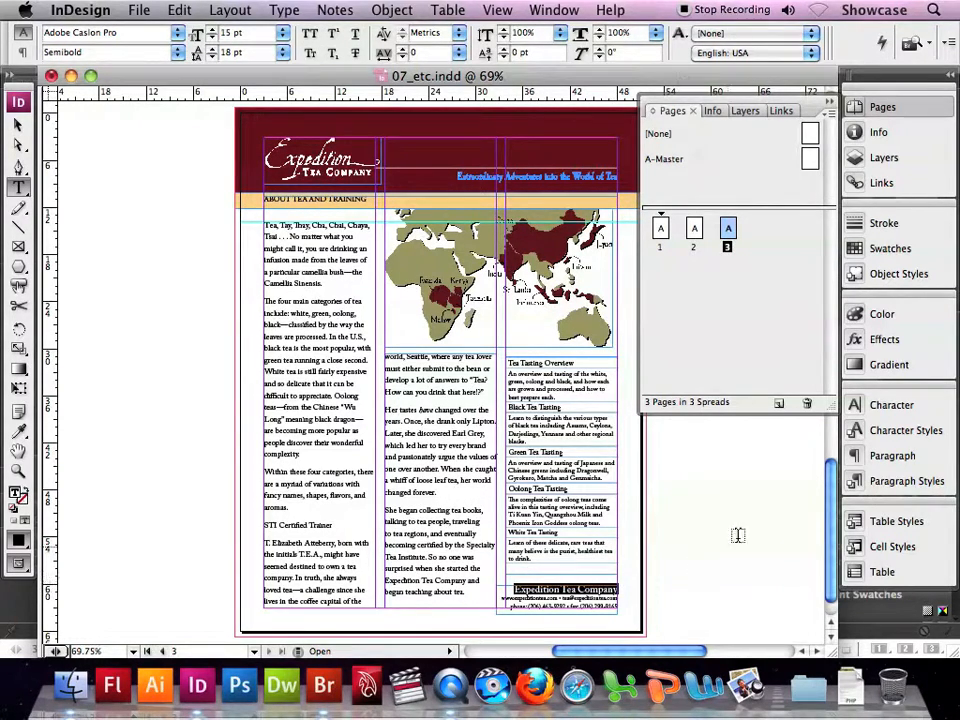
pyautogui.click(930, 430)
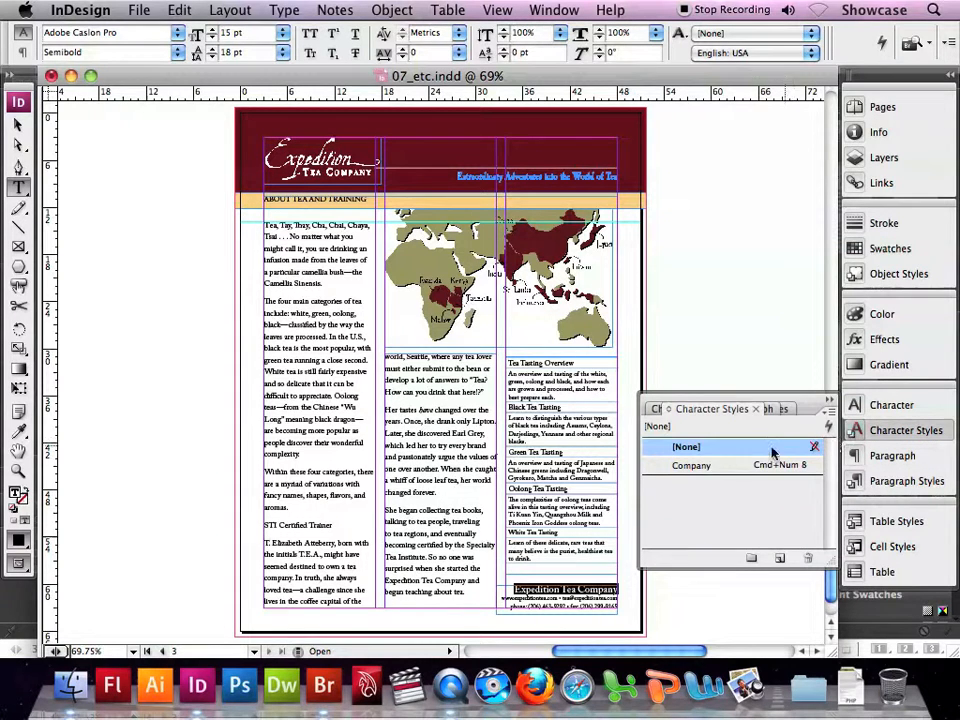
pyautogui.click(700, 466)
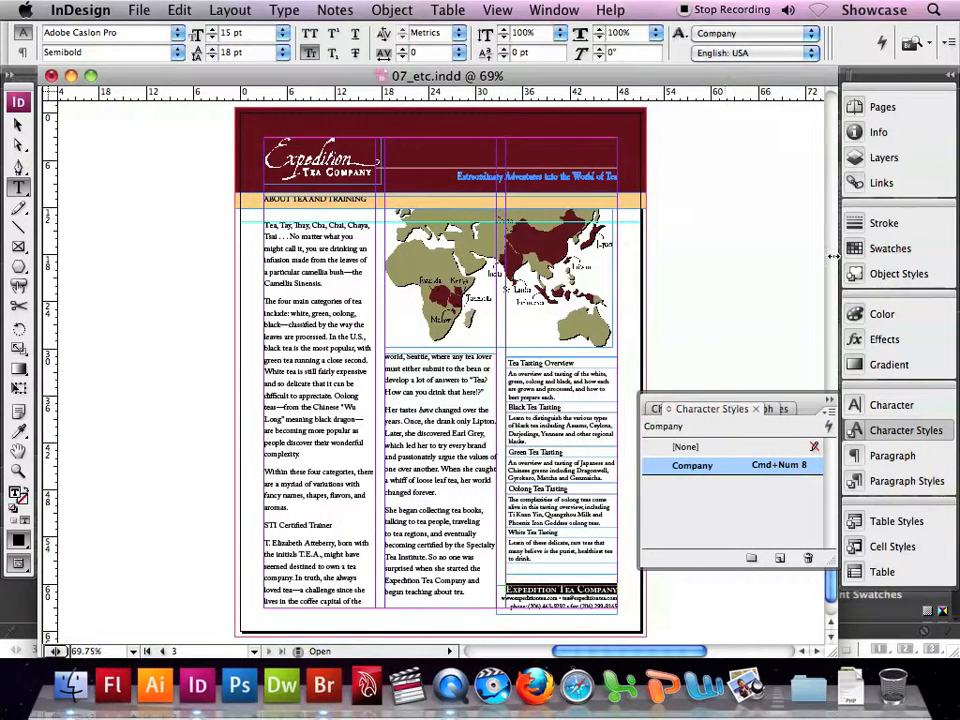
# - Apply the Company character style to the "Expedition Tea Company" line above the page 1 contact details and save the document
pyautogui.click(858, 110)
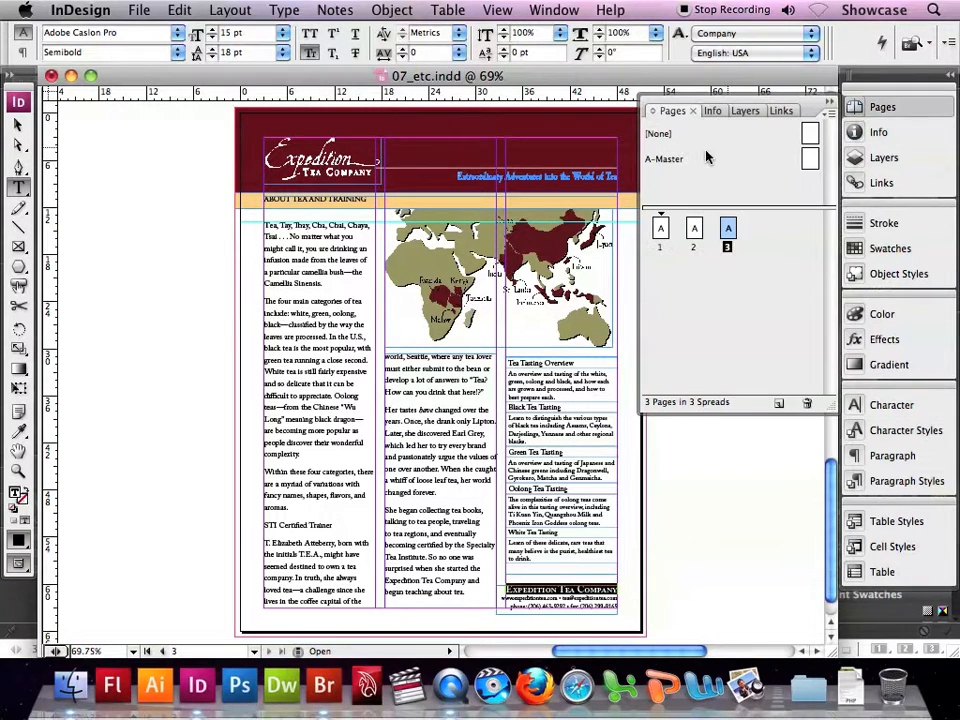
pyautogui.doubleClick(660, 228)
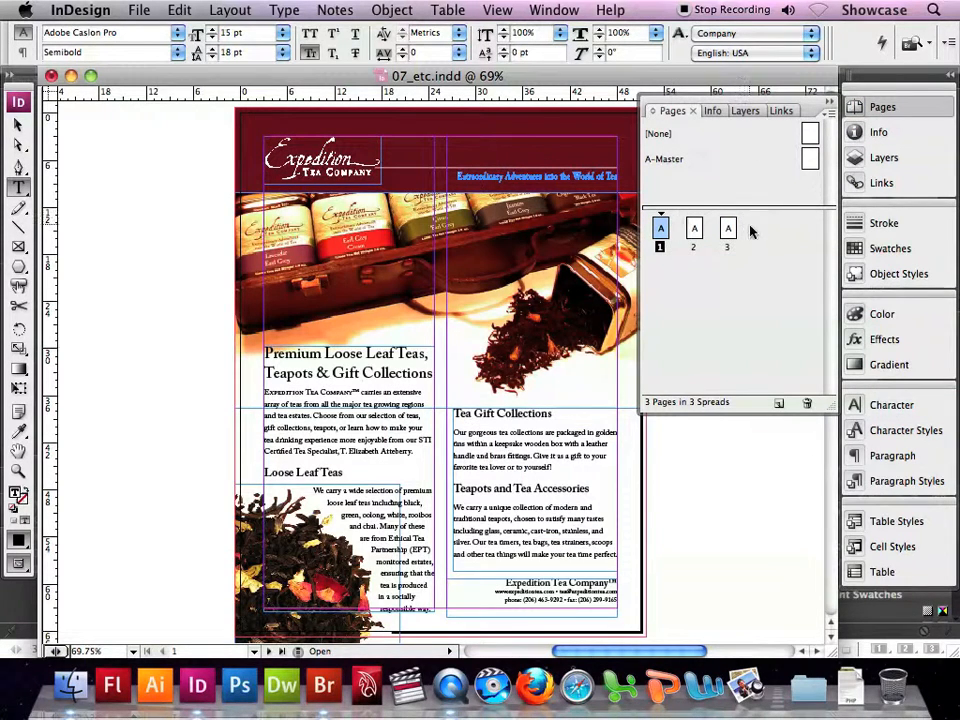
pyautogui.click(880, 430)
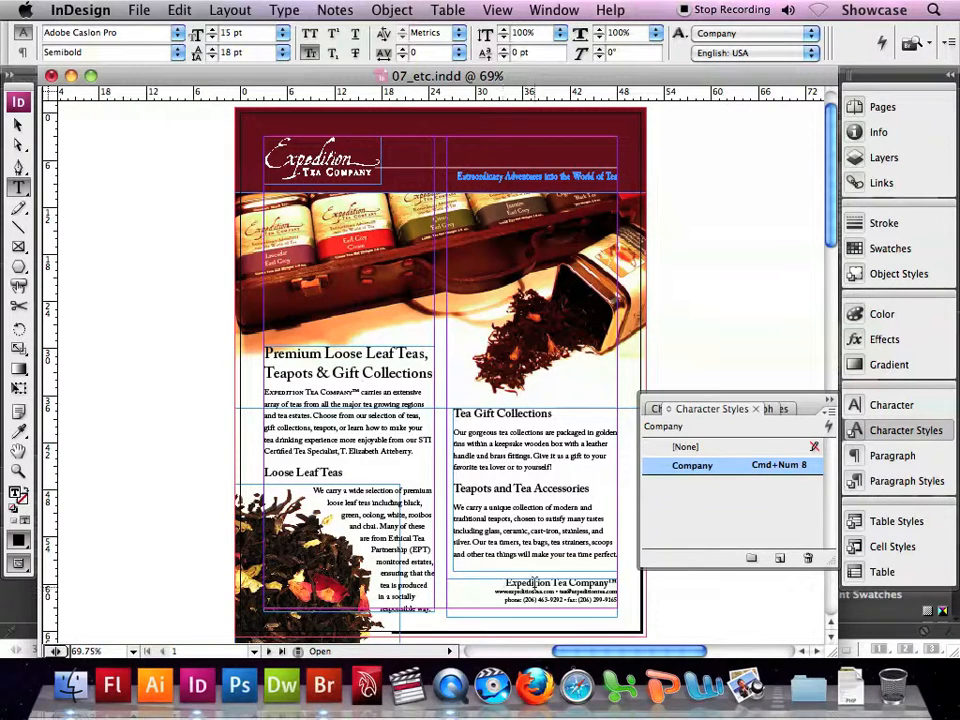
pyautogui.tripleClick(533, 582)
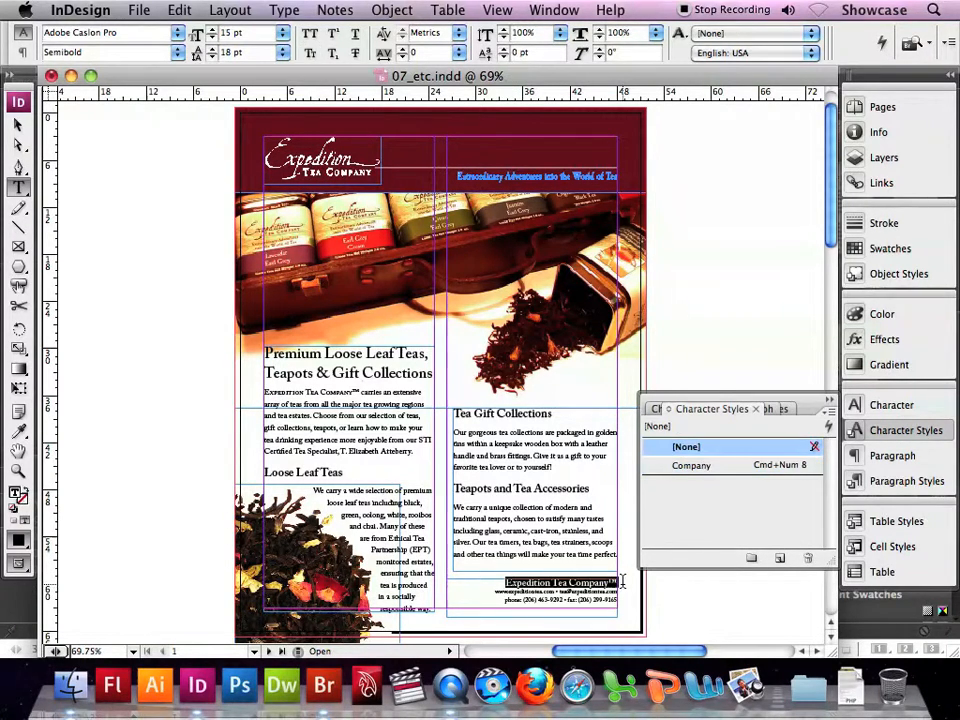
pyautogui.click(691, 466)
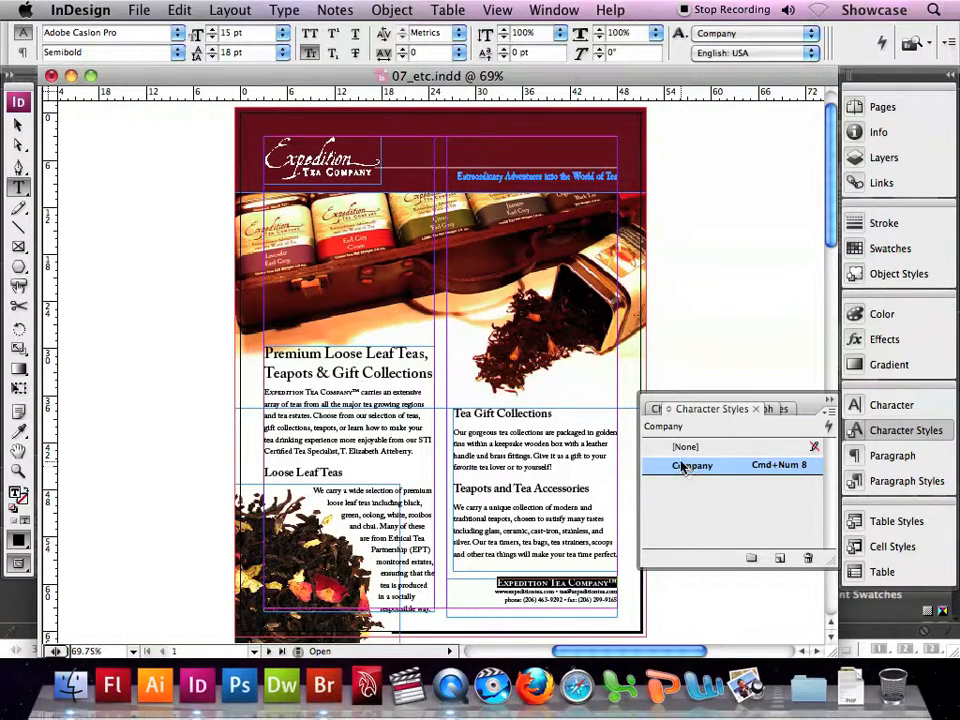
pyautogui.click(829, 400)
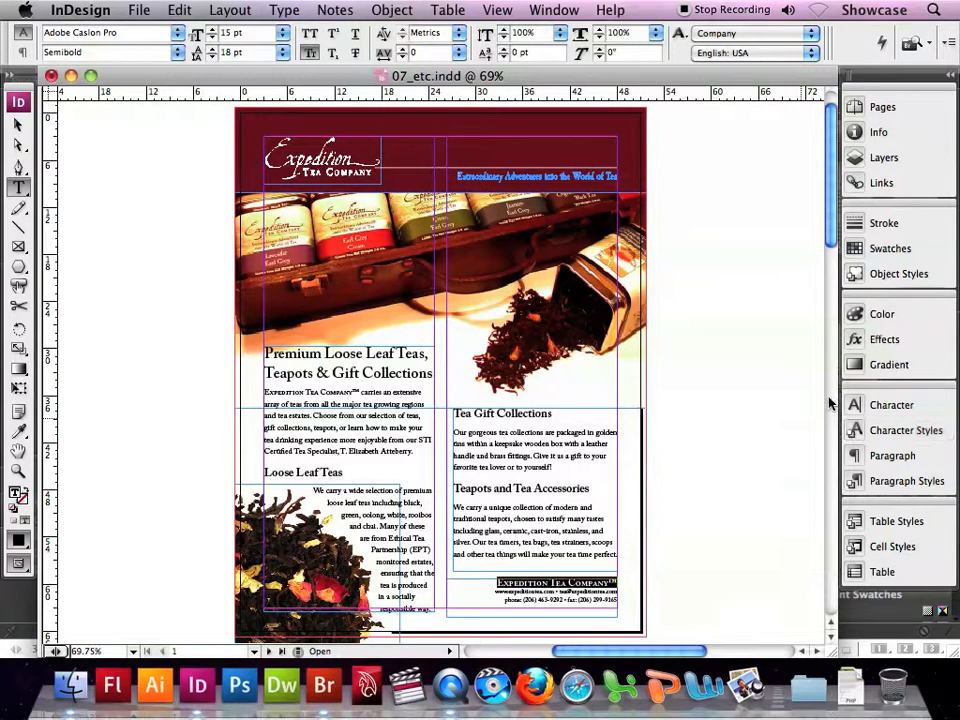
pyautogui.click(134, 10)
pyautogui.click(174, 132)
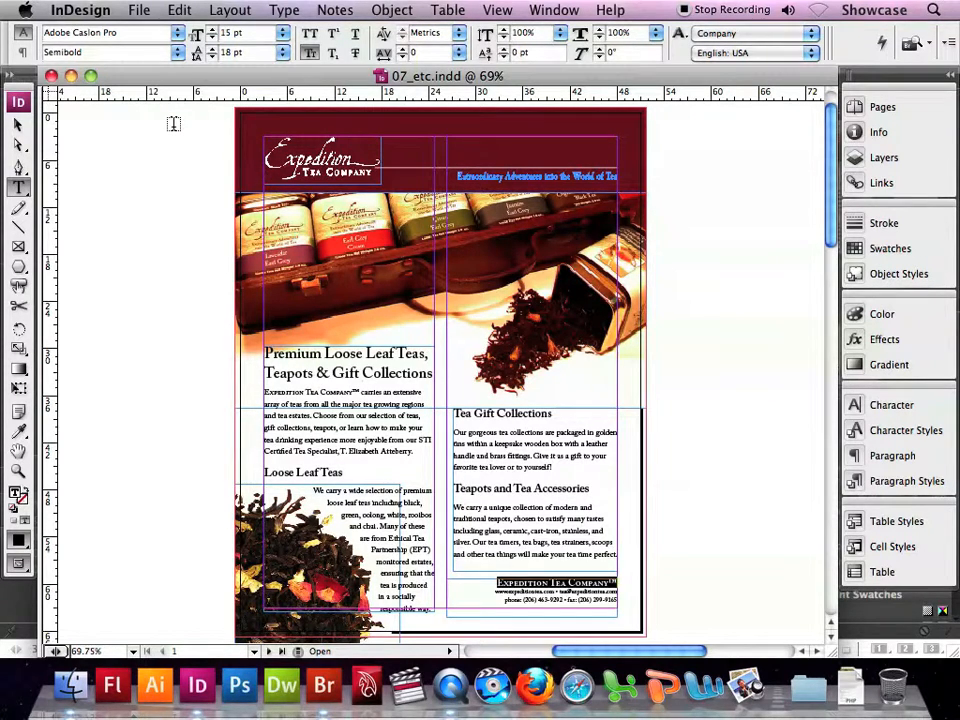
# - On page 2, set the "Earl Grey" tea name under the Black Tea heading to Bold
pyautogui.click(863, 107)
pyautogui.doubleClick(694, 232)
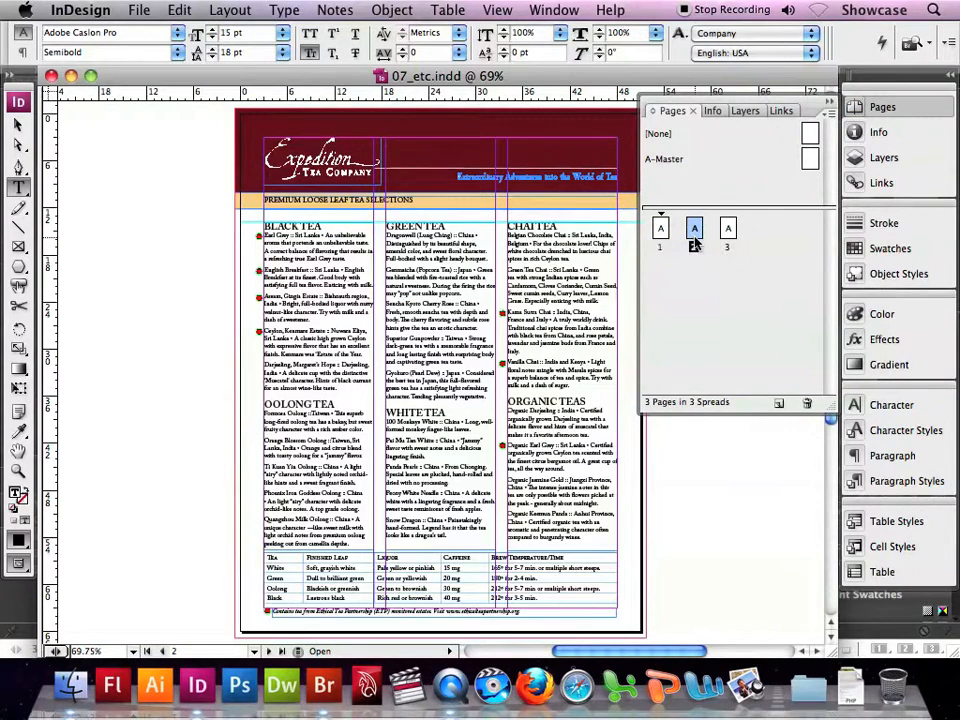
pyautogui.moveTo(694, 242); pyautogui.dragTo(696, 243)
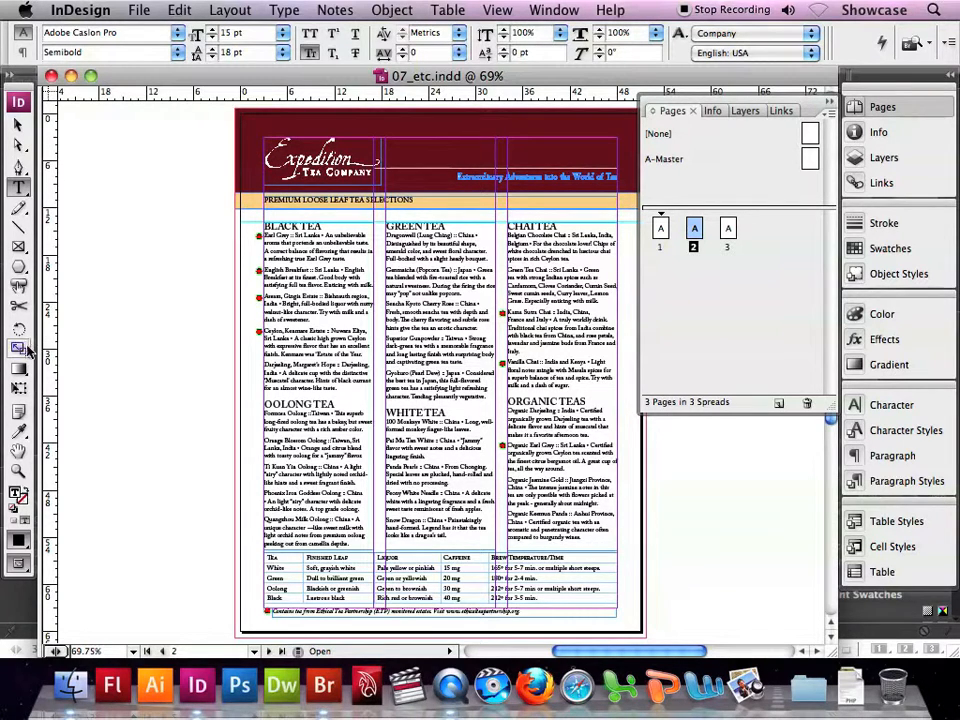
pyautogui.click(19, 469)
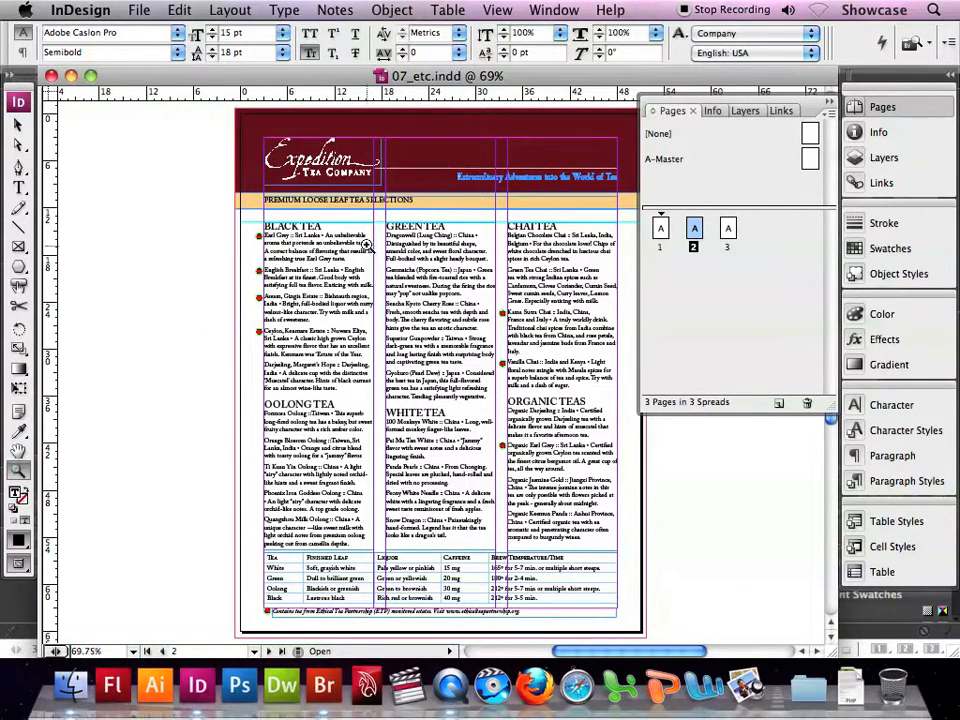
pyautogui.click(382, 285)
pyautogui.click(360, 277)
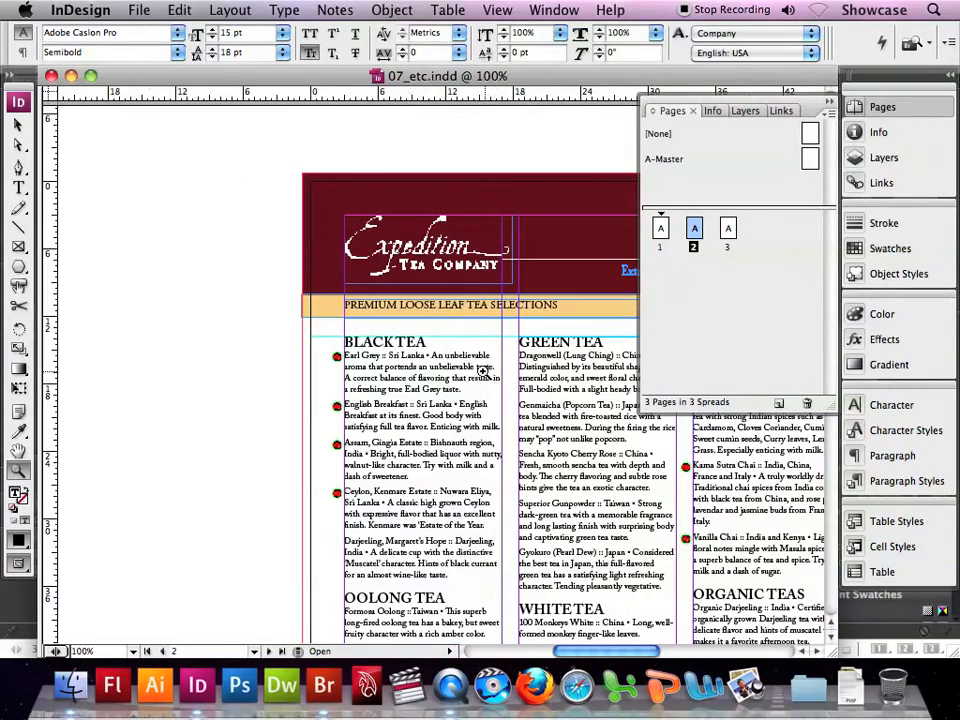
pyautogui.click(310, 277)
pyautogui.click(495, 390)
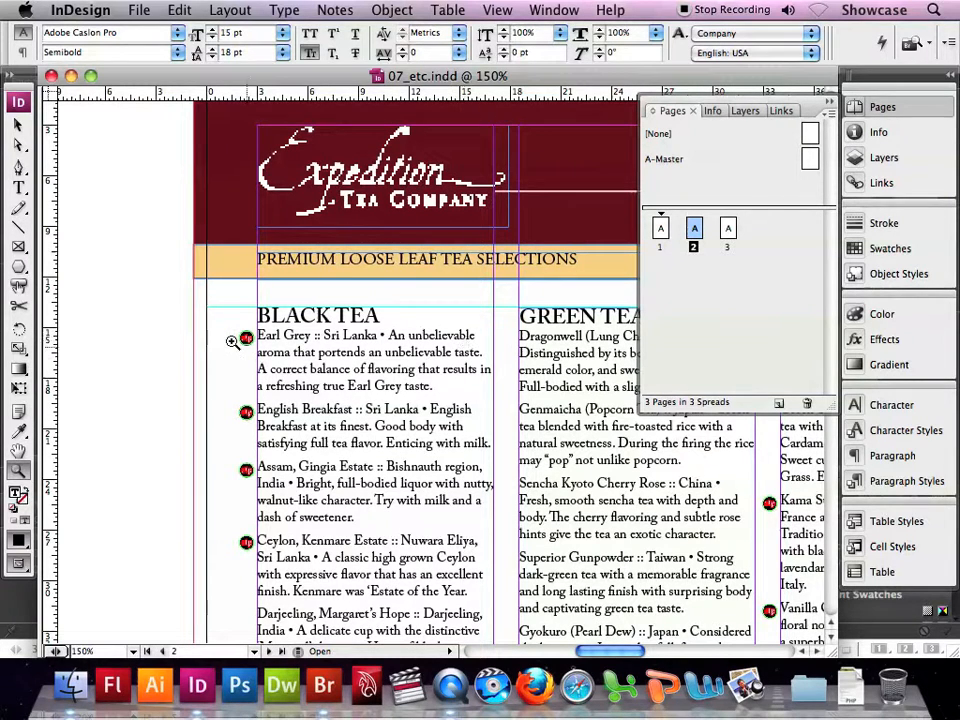
pyautogui.click(18, 186)
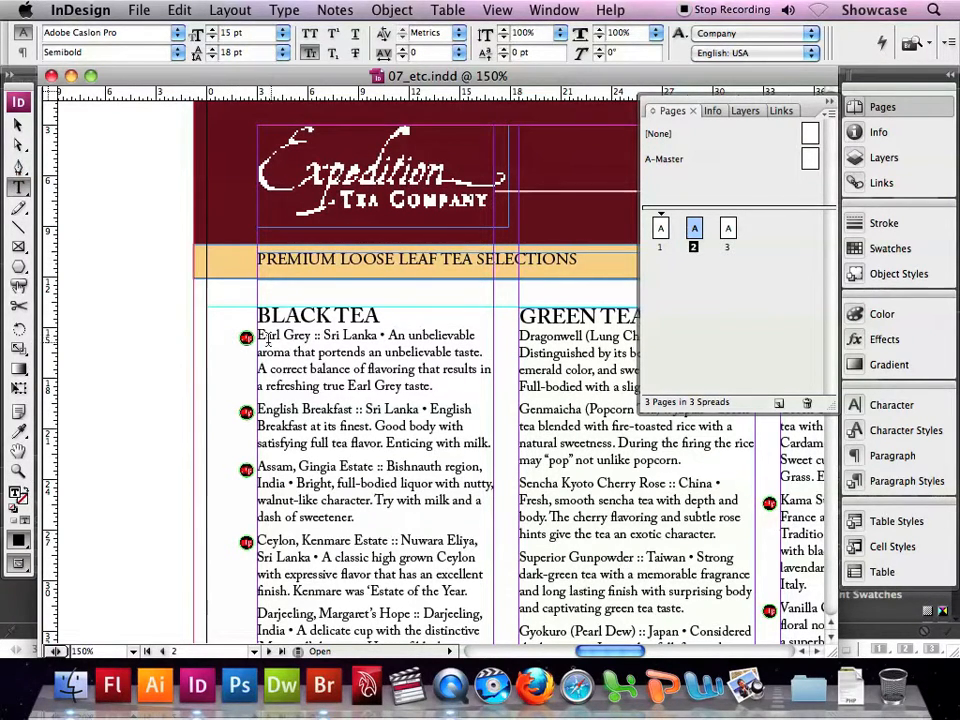
pyautogui.moveTo(258, 337)
pyautogui.mouseDown()
pyautogui.moveTo(315, 337)
pyautogui.moveTo(256, 333)
pyautogui.mouseUp()
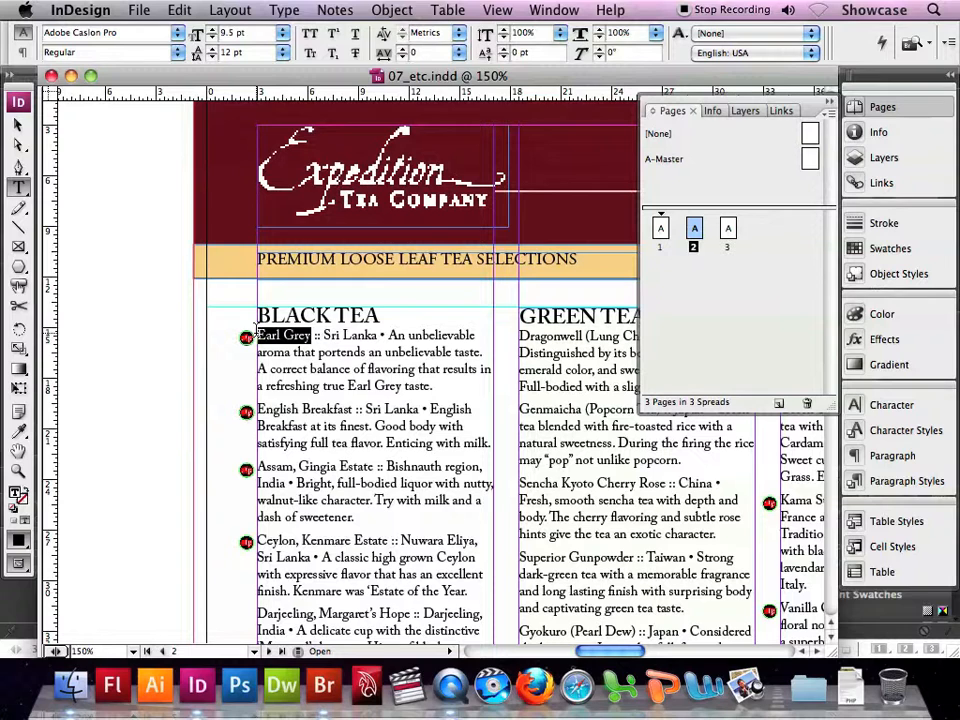
pyautogui.click(177, 53)
pyautogui.click(175, 133)
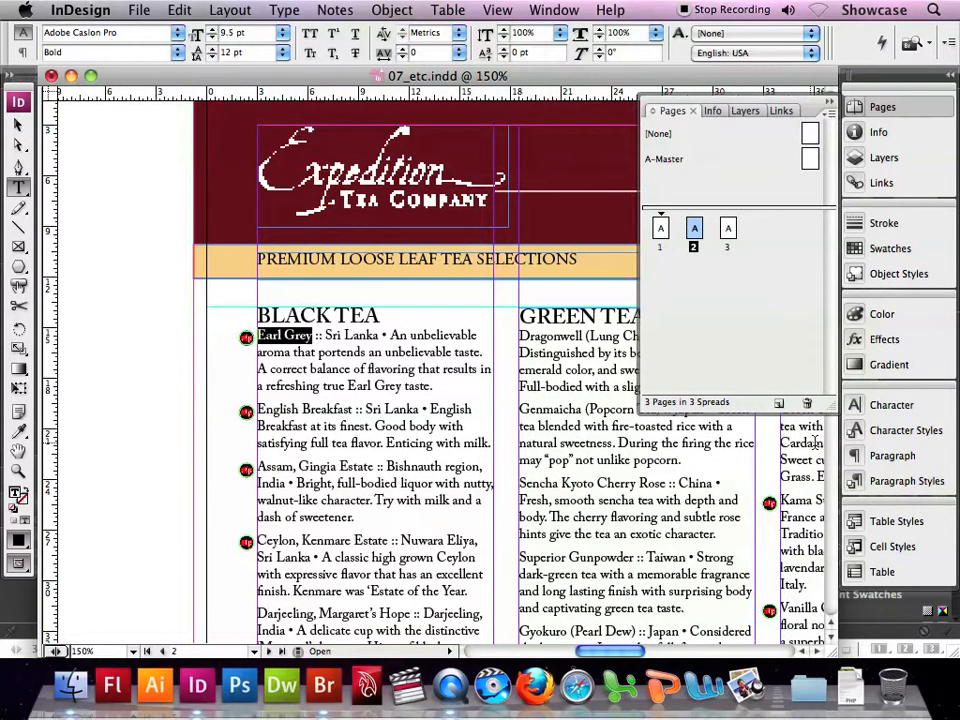
# - Create a character style named Name from the selected Earl Grey text, with character color C=43 M=100 Y=100 K=30, applied to the selection
pyautogui.click(884, 432)
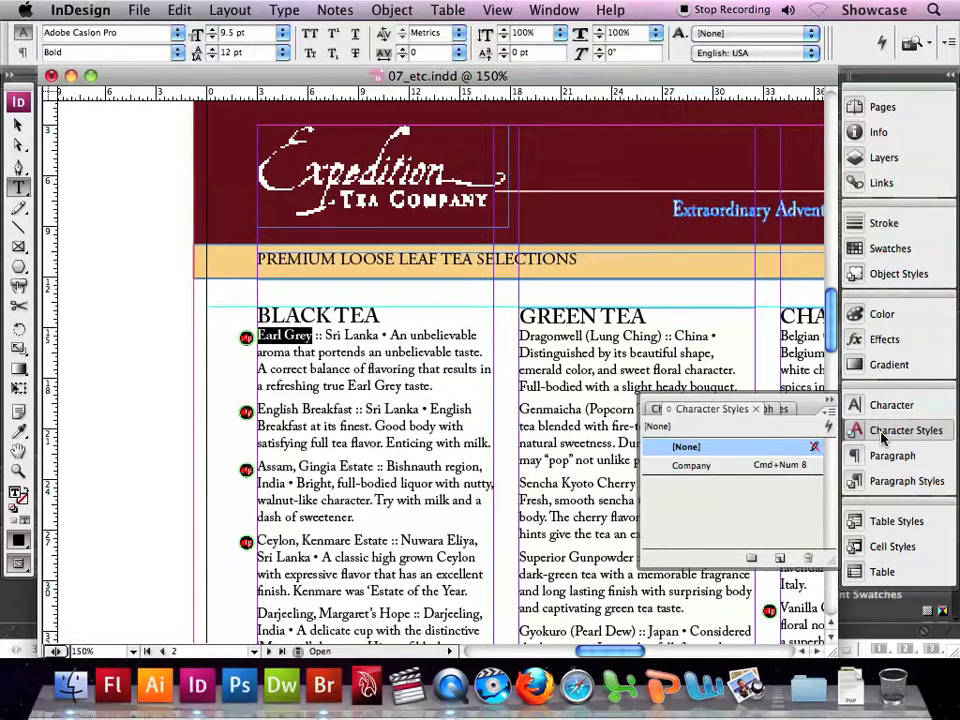
pyautogui.click(828, 411)
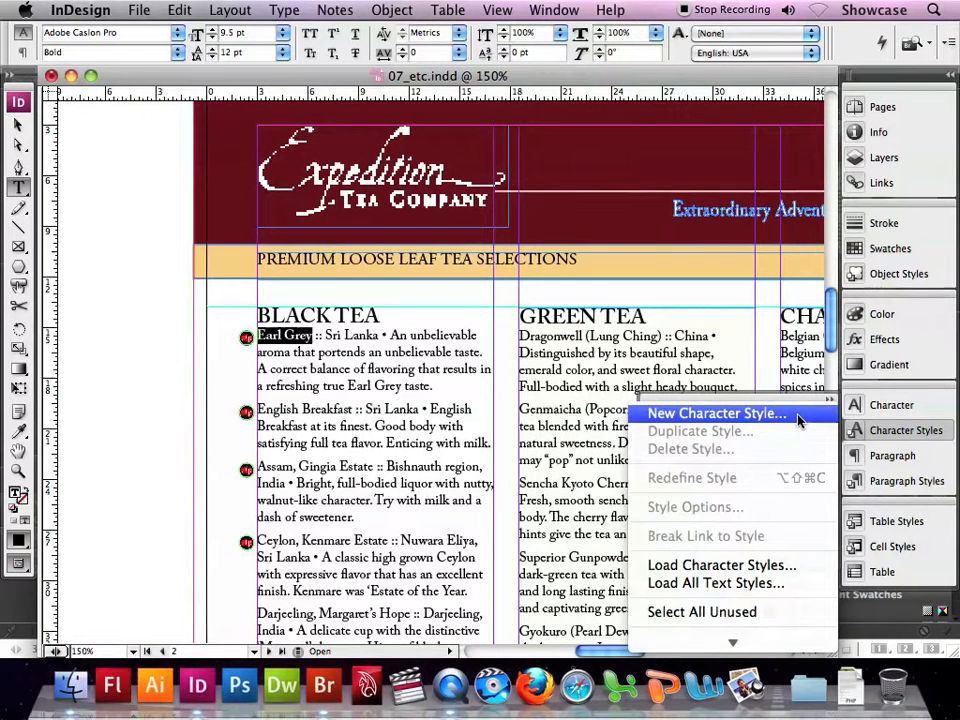
pyautogui.click(801, 414)
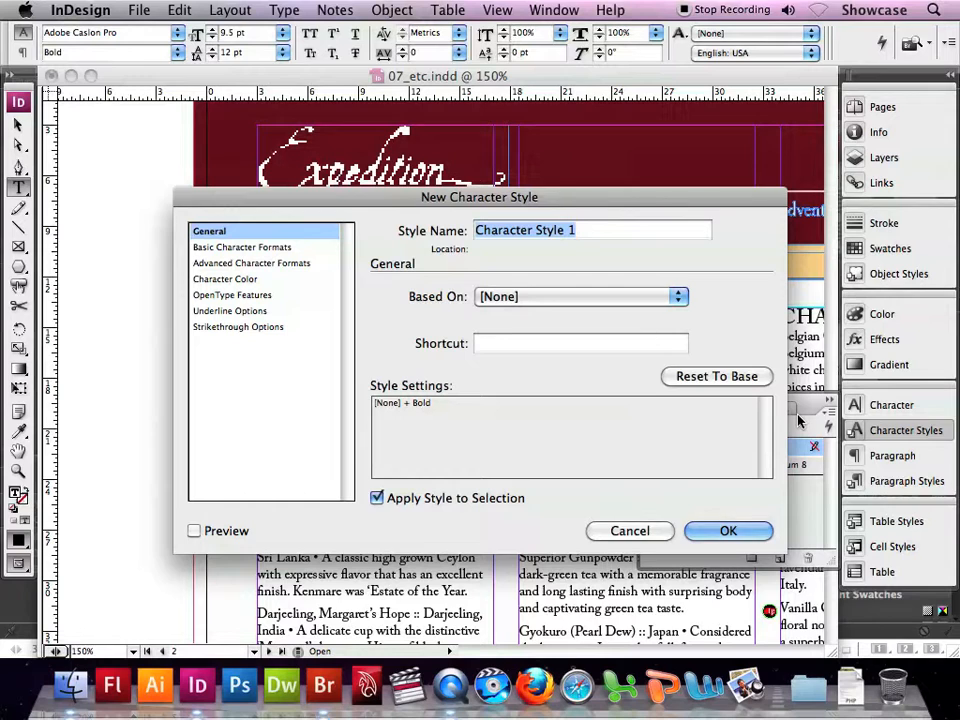
pyautogui.write('Name')
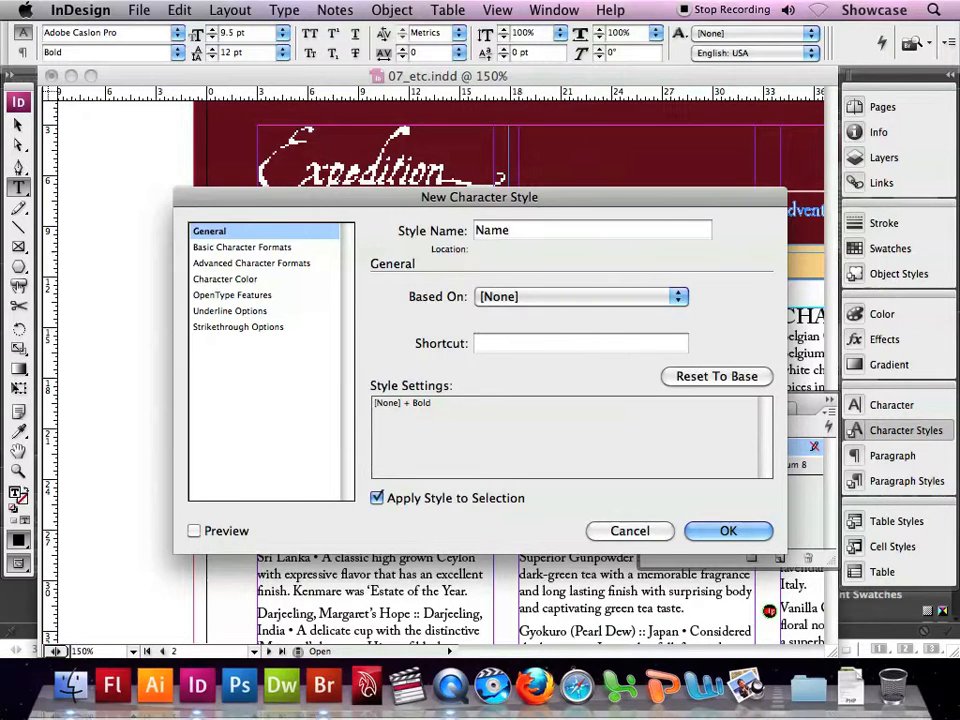
pyautogui.click(224, 282)
pyautogui.scroll(-3, 510, 364)
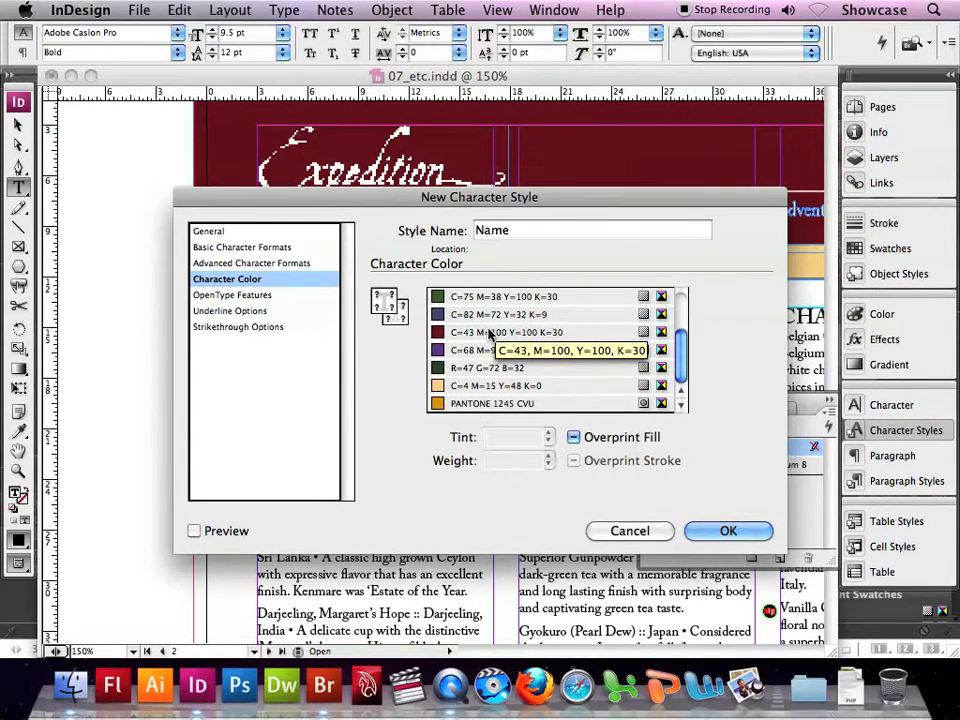
pyautogui.click(490, 333)
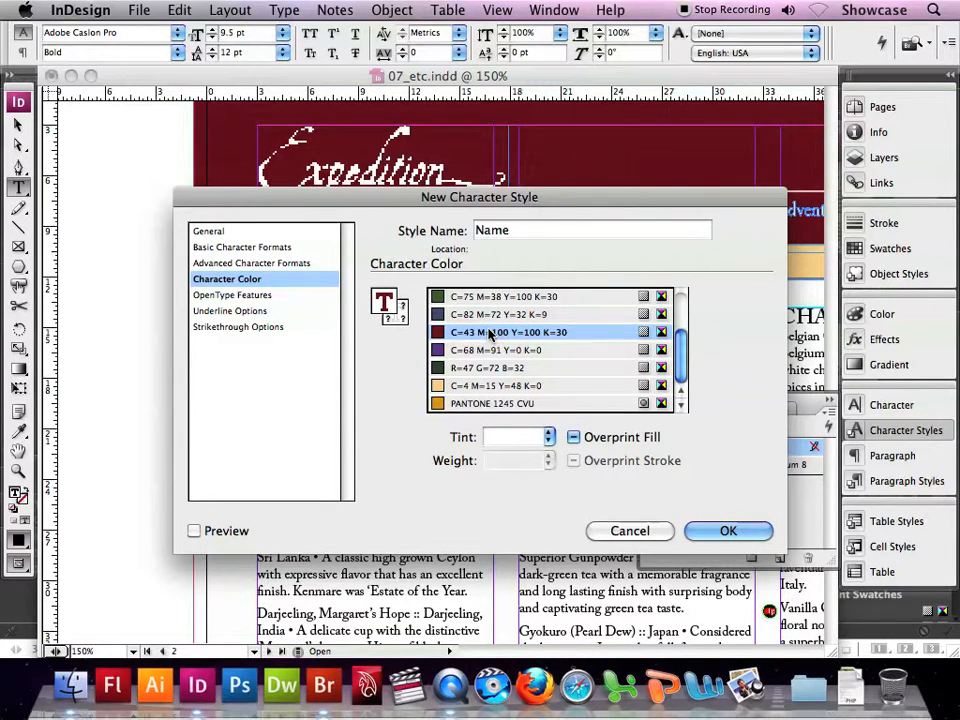
pyautogui.click(728, 531)
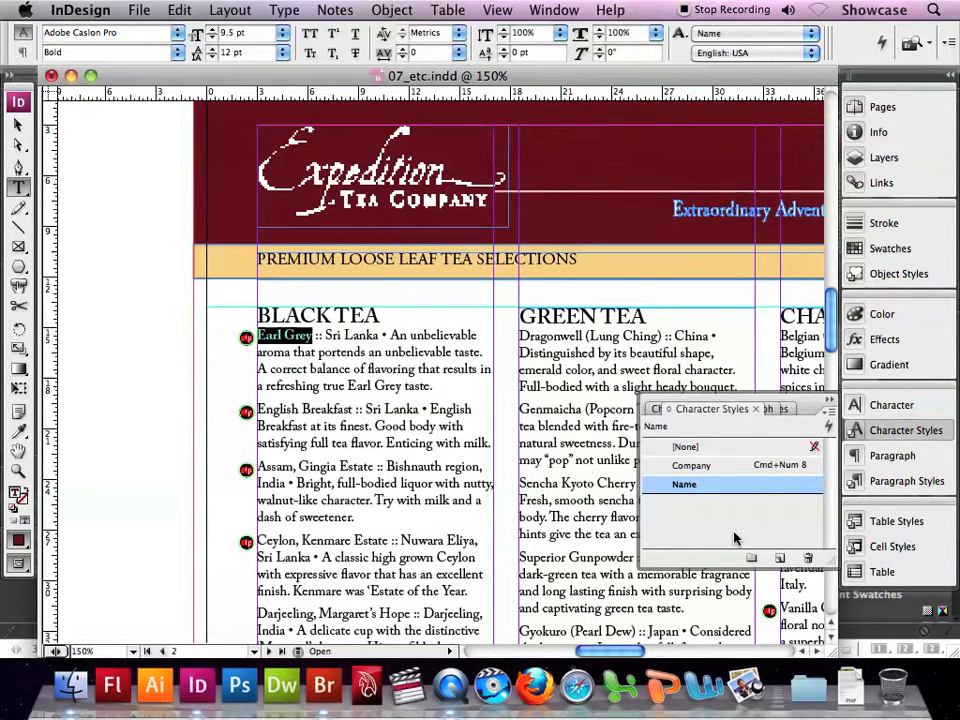
# - Set "Sri Lanka" in the Earl Grey entry to Italic and create a character style named Country from it, applied to the selection
pyautogui.moveTo(326, 336); pyautogui.dragTo(380, 337)
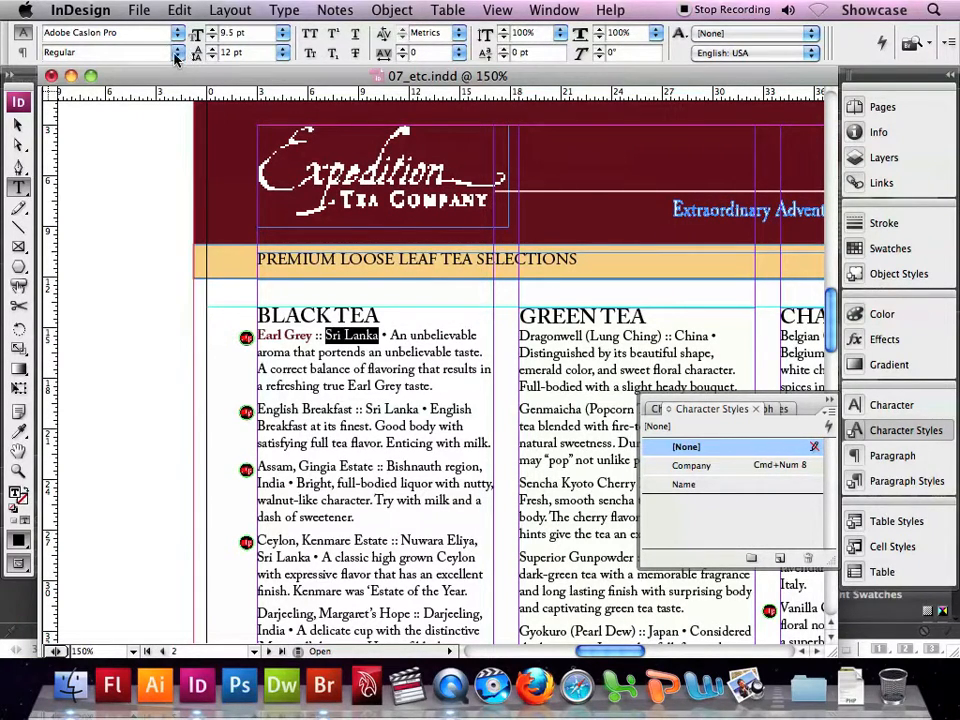
pyautogui.click(177, 52)
pyautogui.click(175, 71)
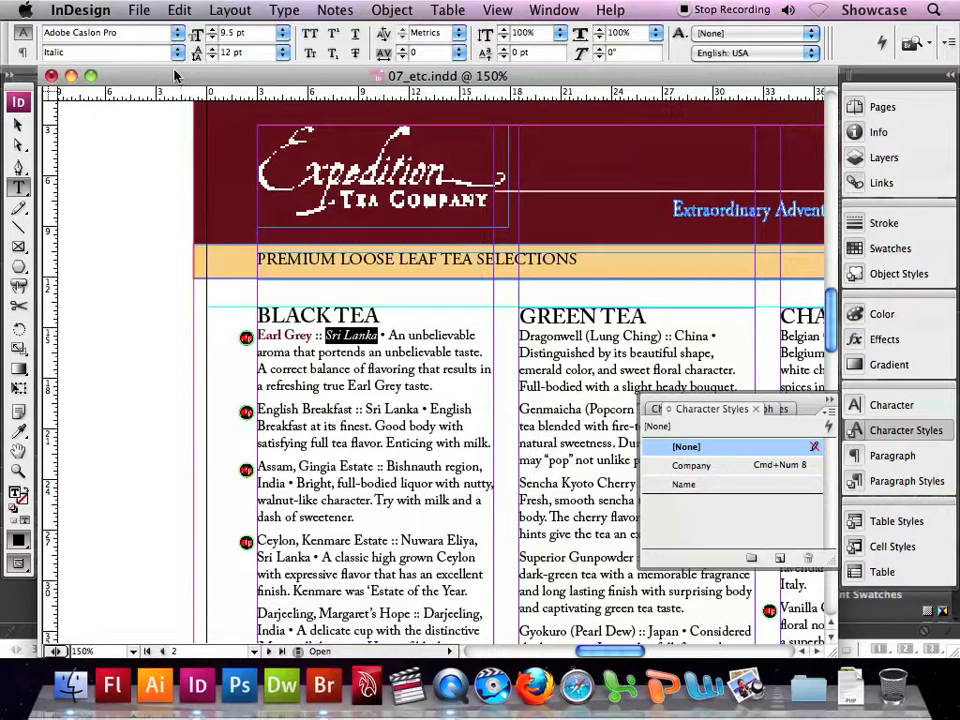
pyautogui.click(829, 409)
pyautogui.click(797, 413)
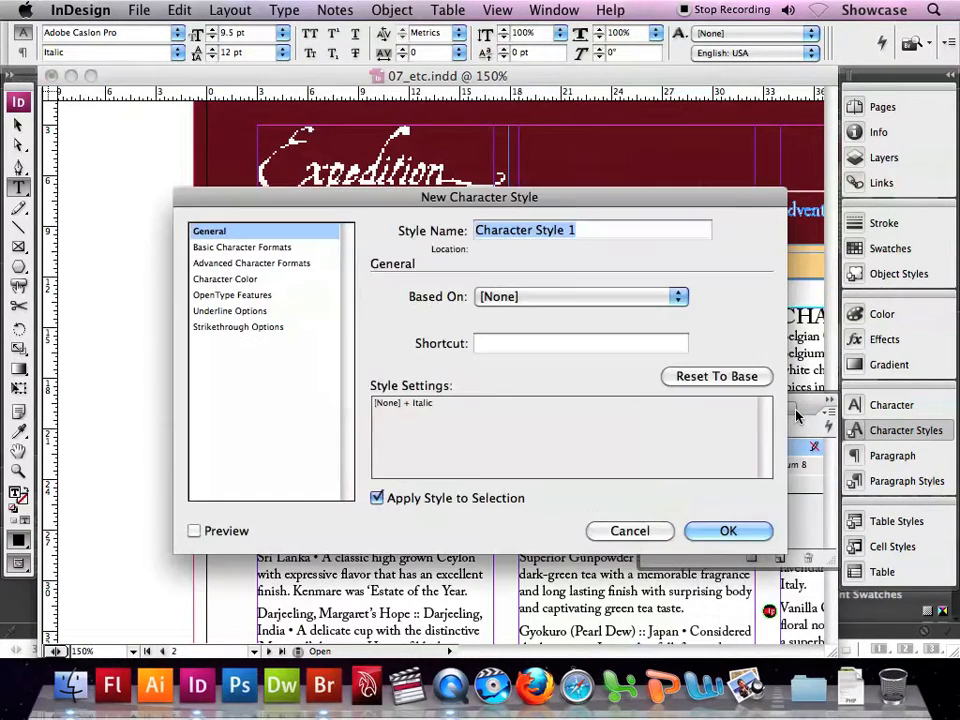
pyautogui.write('ountry')
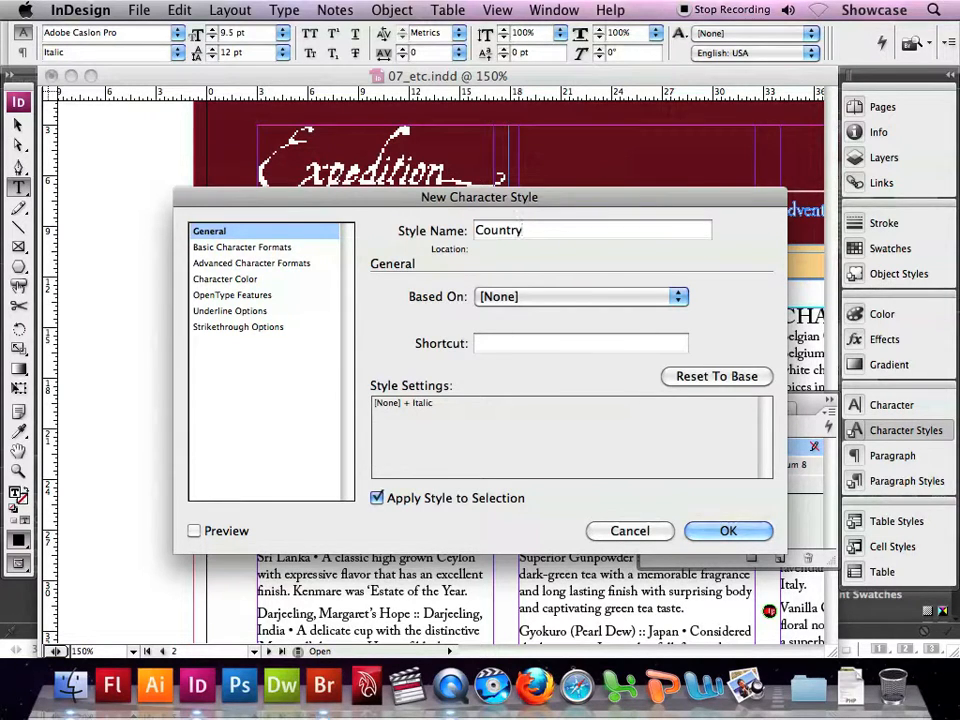
pyautogui.click(731, 530)
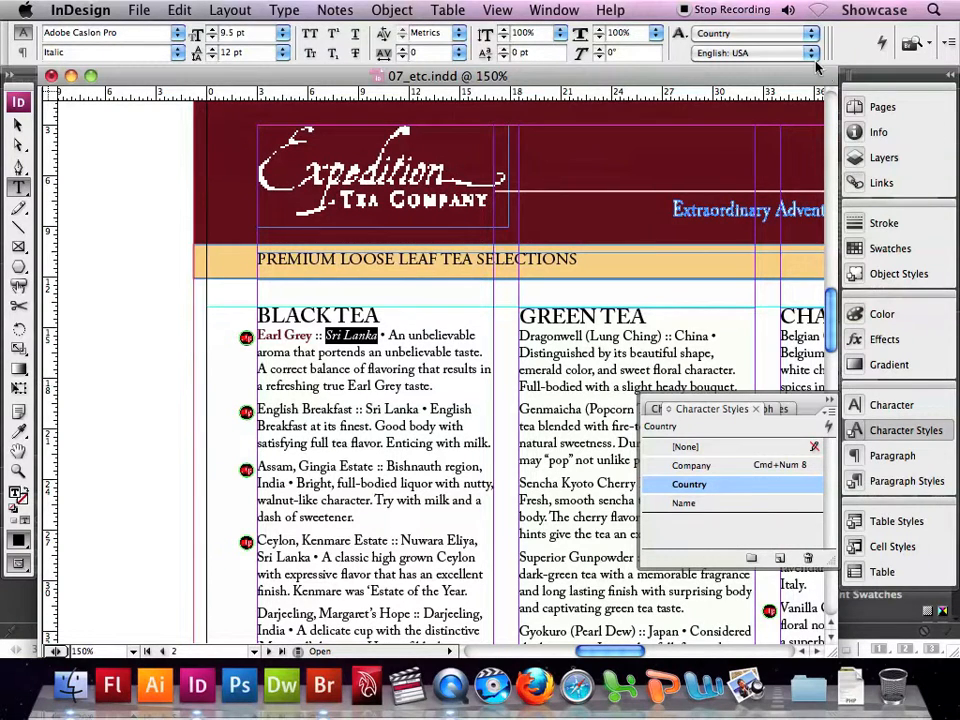
# - Add a nested style that uses the Name character style to the Tea body paragraph style
pyautogui.click(857, 106)
pyautogui.doubleClick(694, 230)
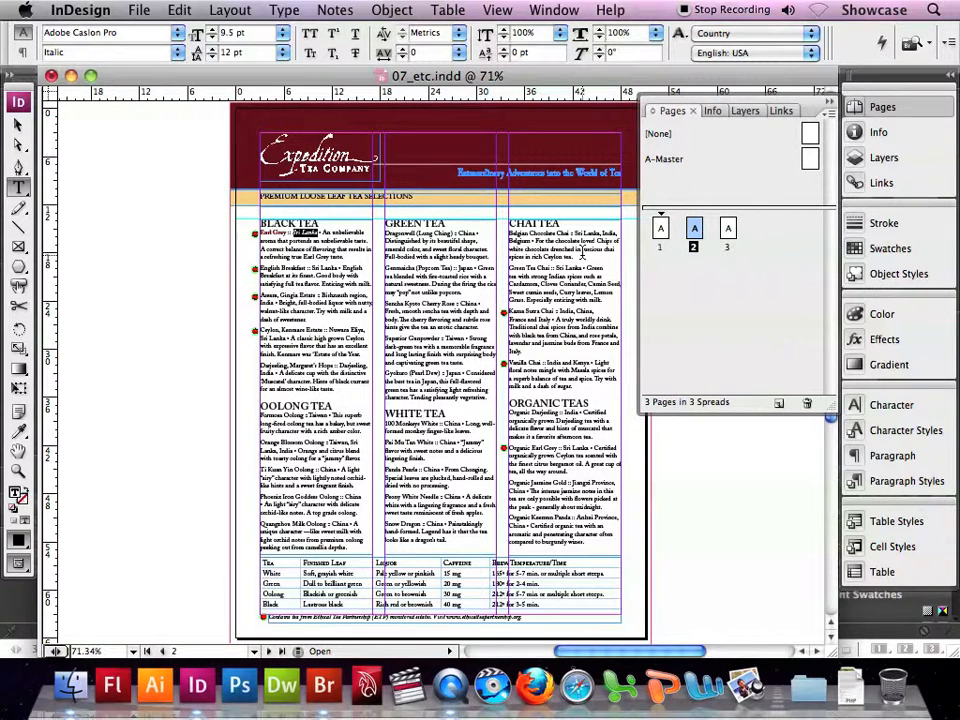
pyautogui.click(888, 482)
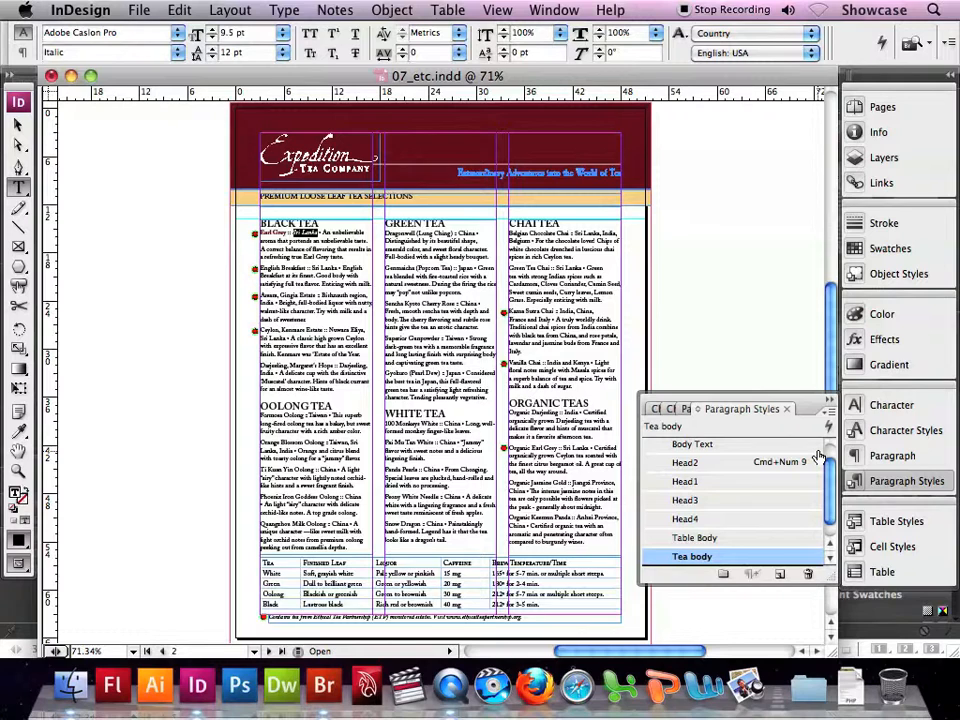
pyautogui.doubleClick(698, 562)
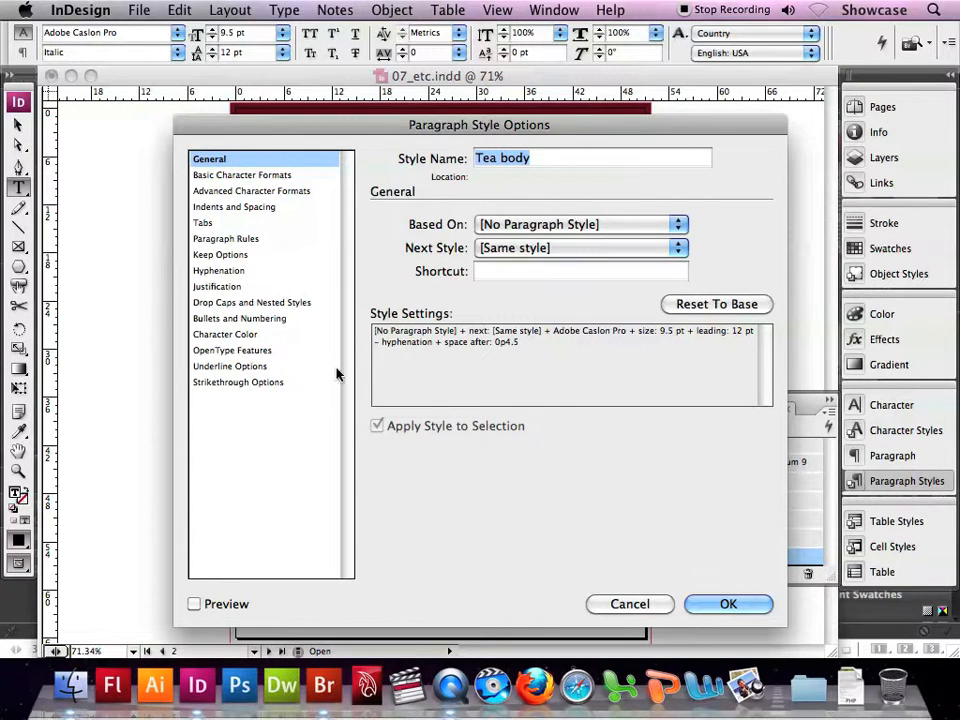
pyautogui.click(287, 304)
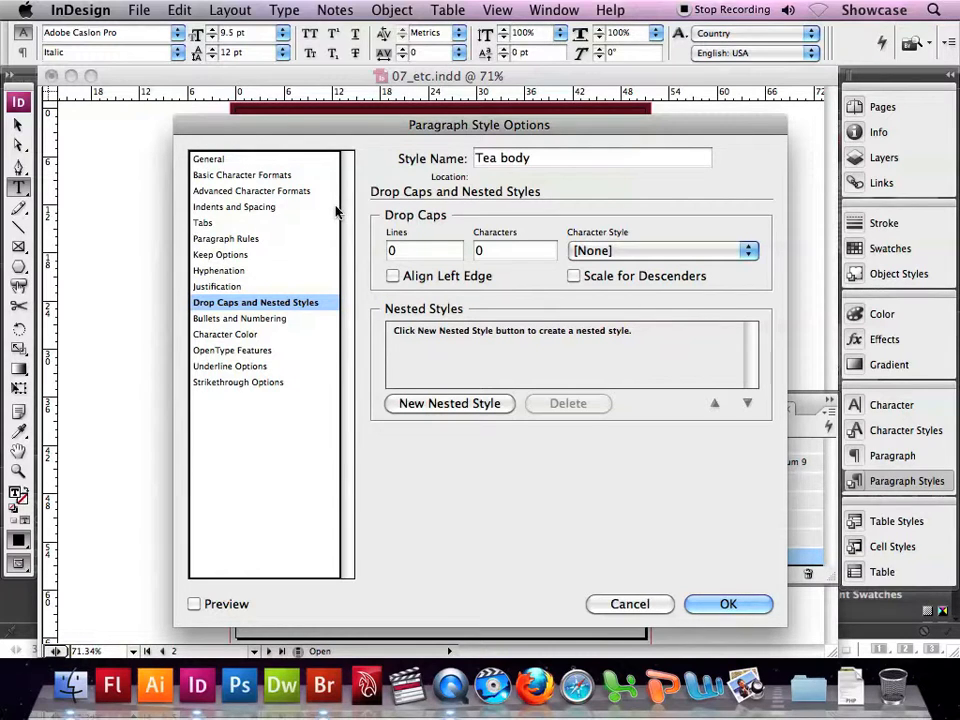
pyautogui.click(475, 404)
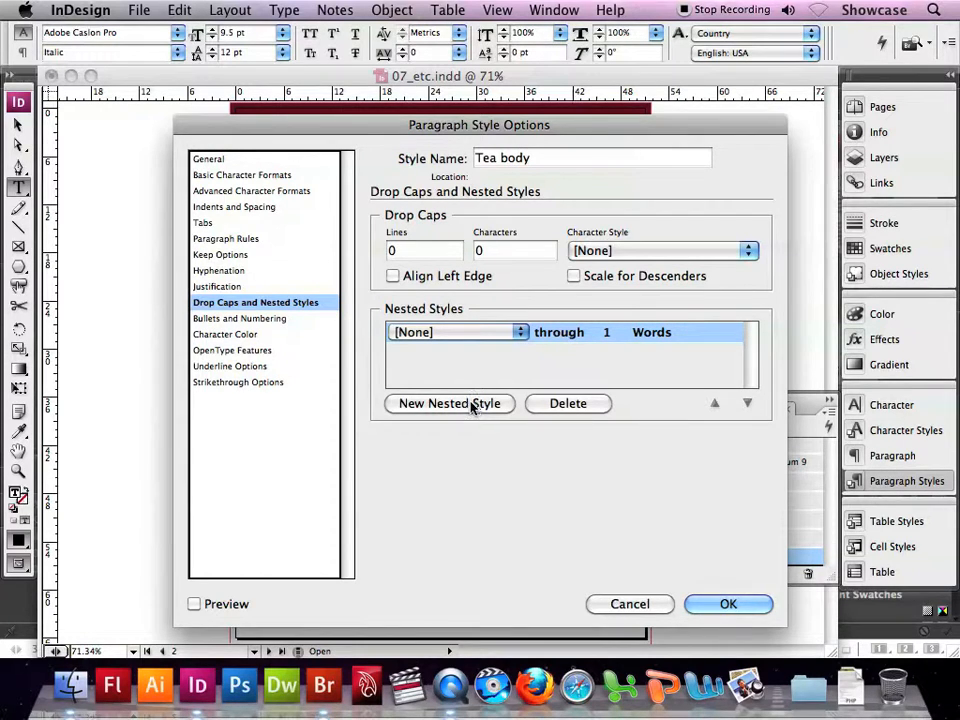
pyautogui.click(520, 333)
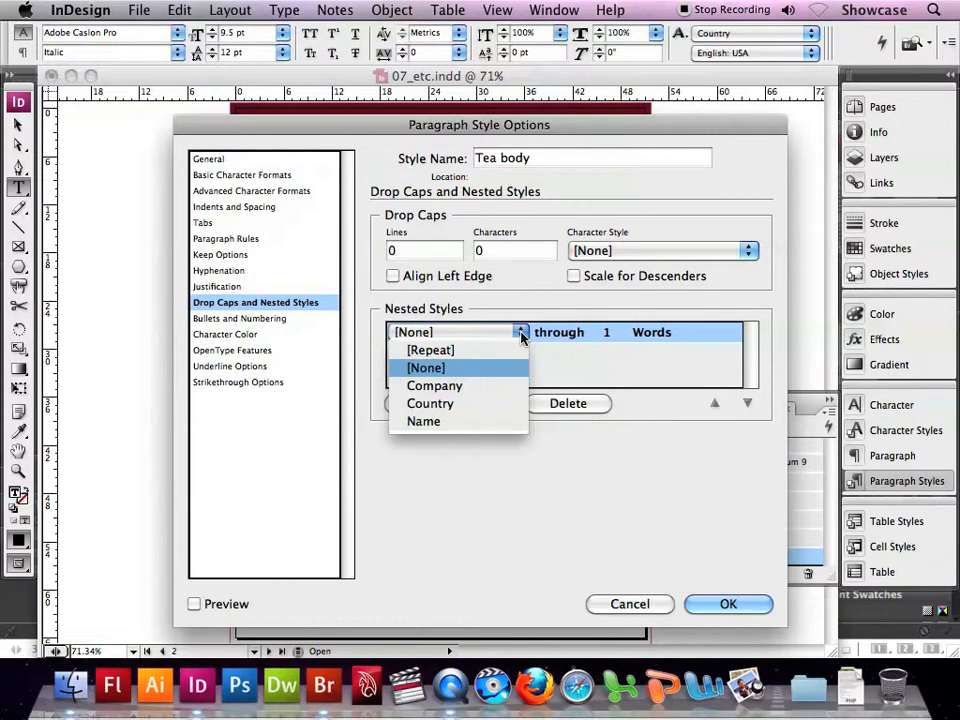
pyautogui.click(410, 421)
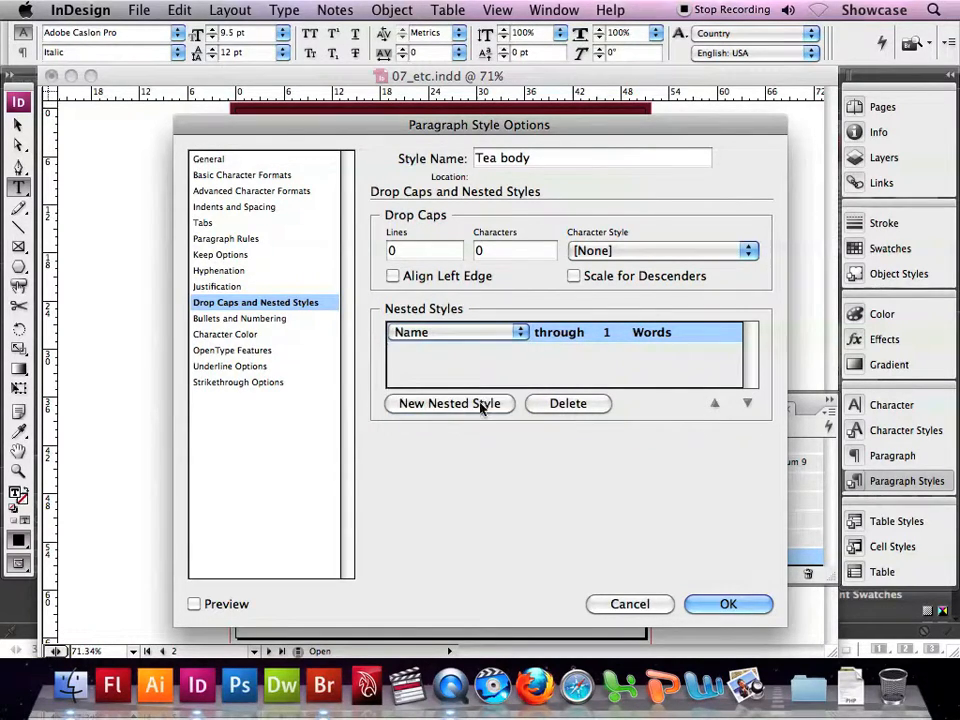
# - Make the Name nested style apply up to 1 ":" character, preview it on page 2, and accept the Tea body style changes
pyautogui.click(560, 336)
pyautogui.click(591, 333)
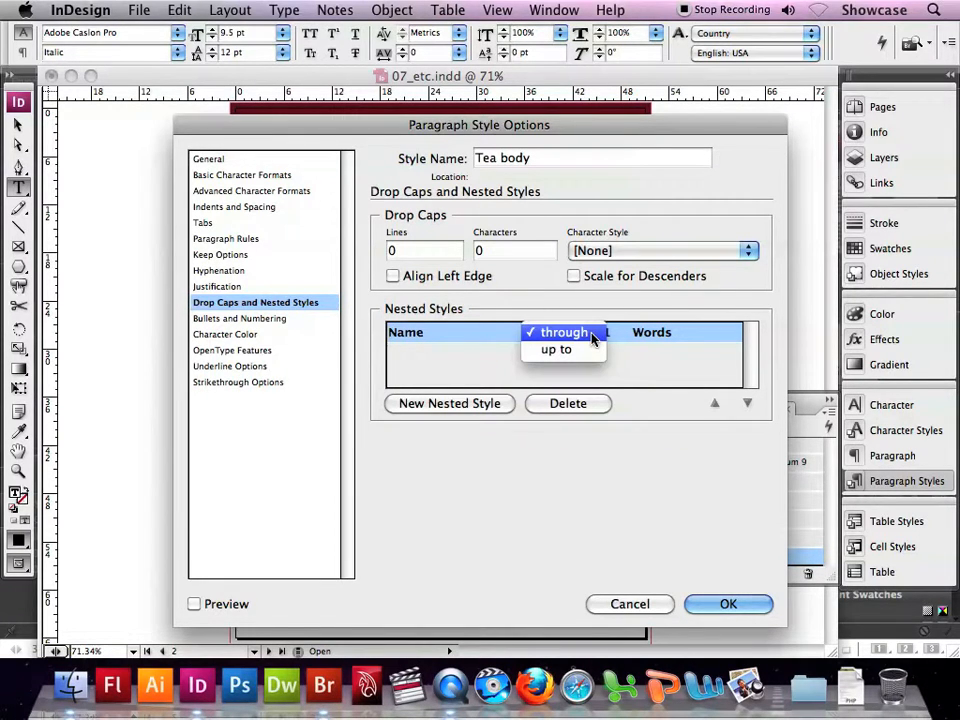
pyautogui.click(562, 349)
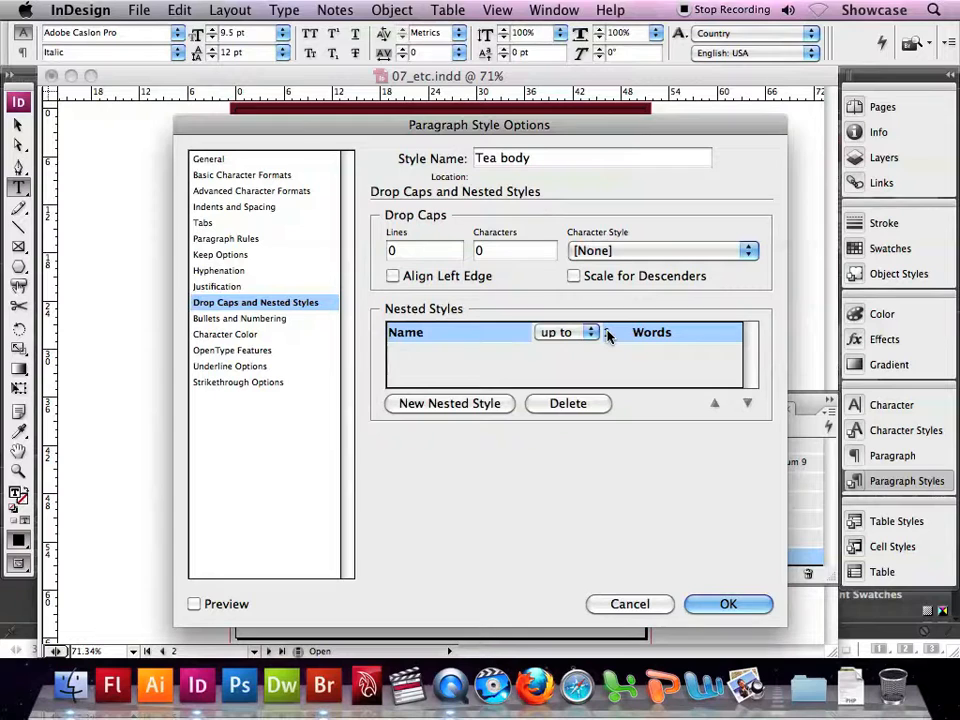
pyautogui.click(607, 334)
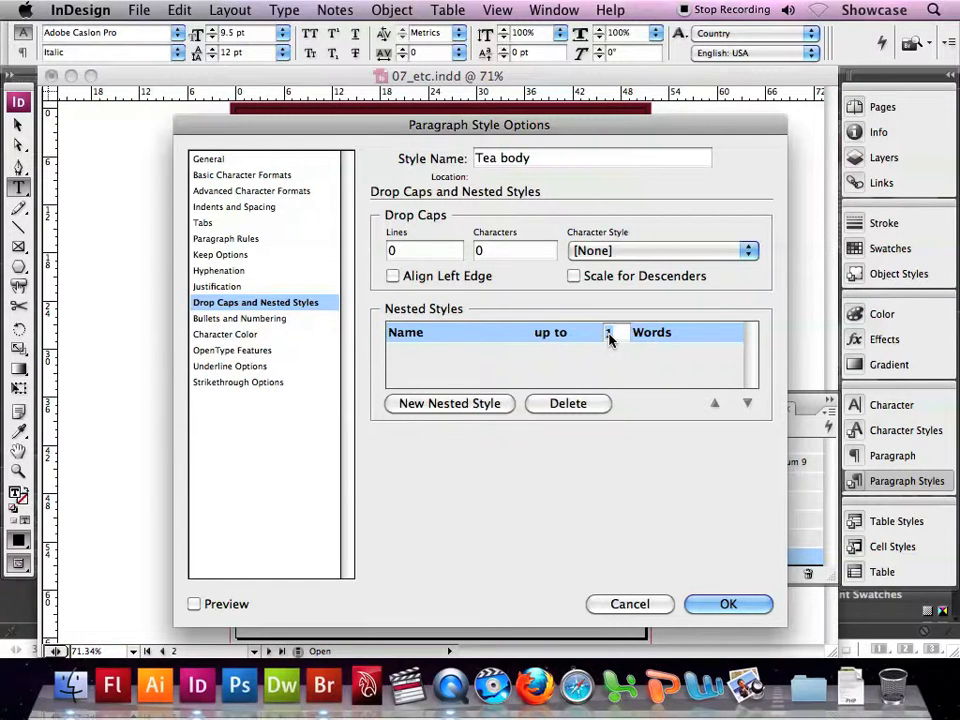
pyautogui.write('1')
pyautogui.click(654, 334)
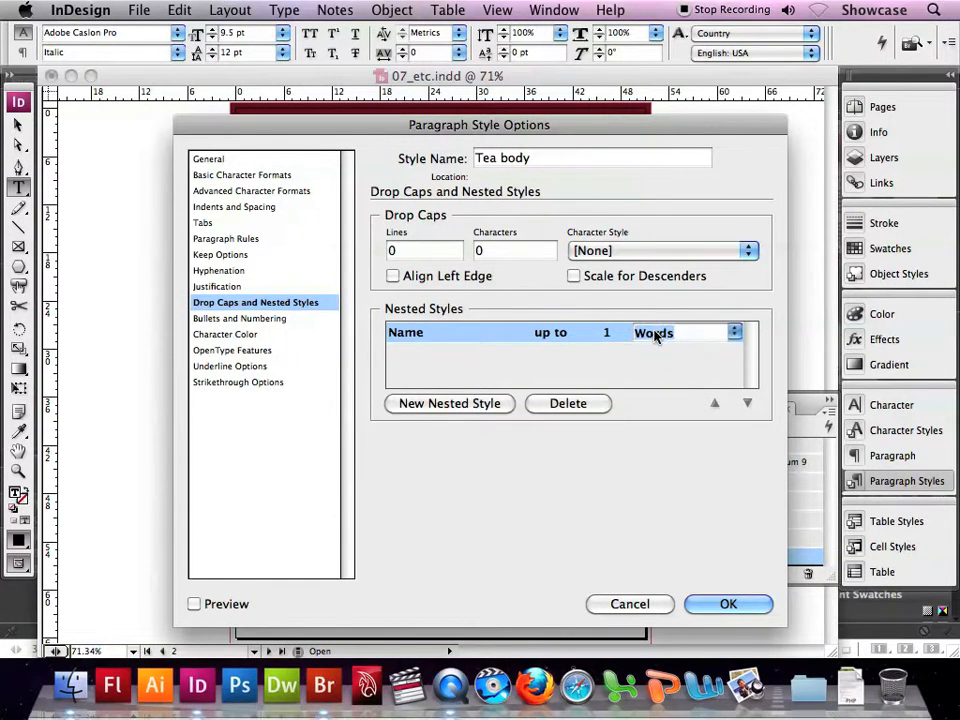
pyautogui.click(733, 332)
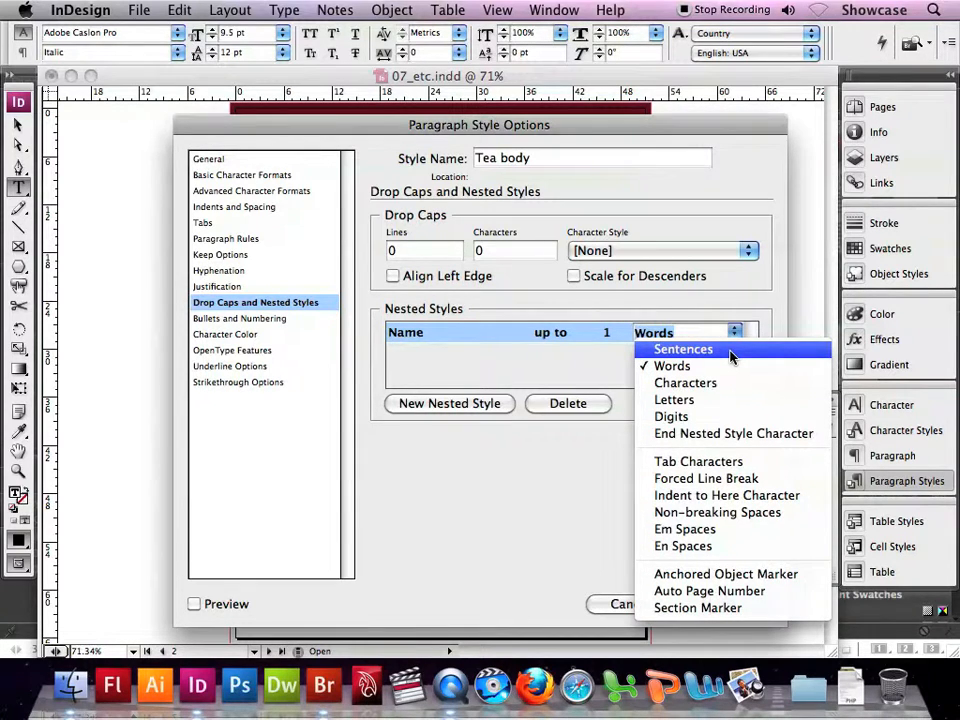
pyautogui.click(690, 333)
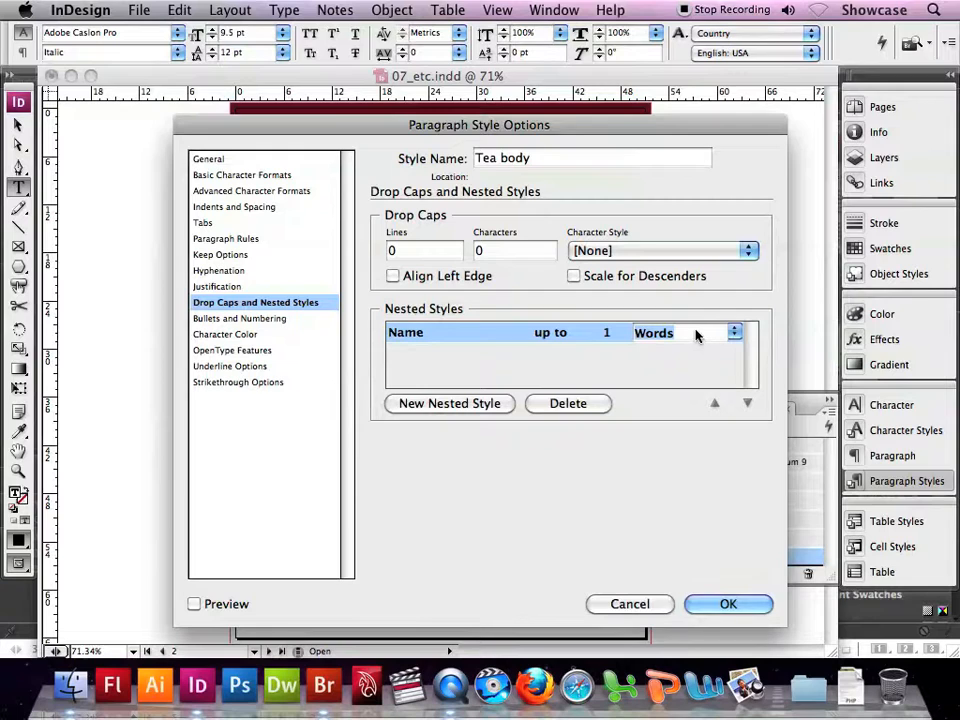
pyautogui.write(':')
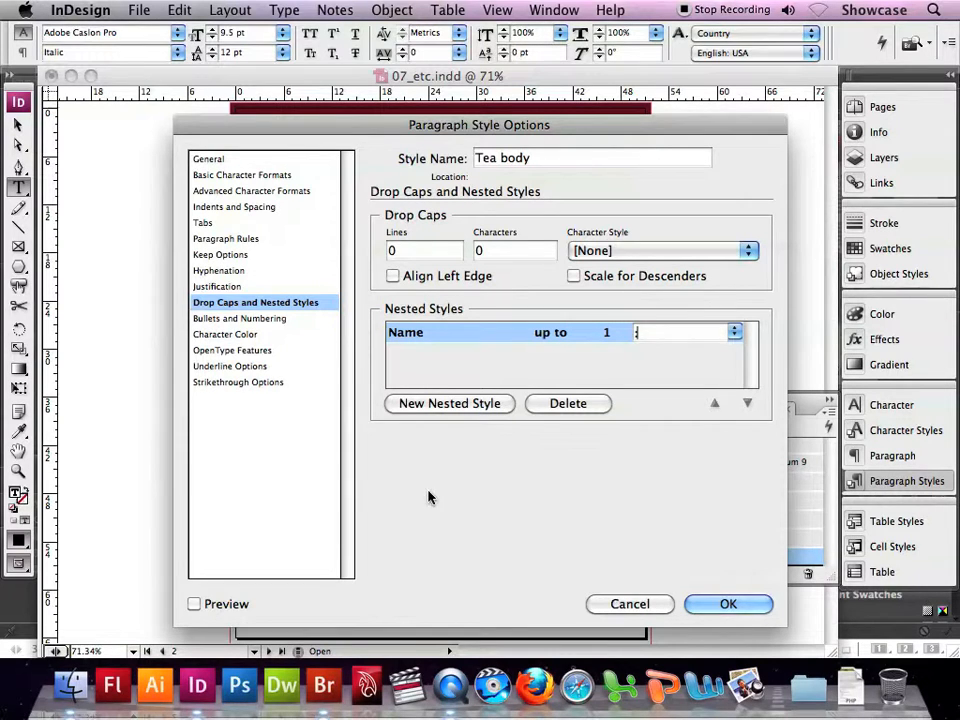
pyautogui.click(195, 604)
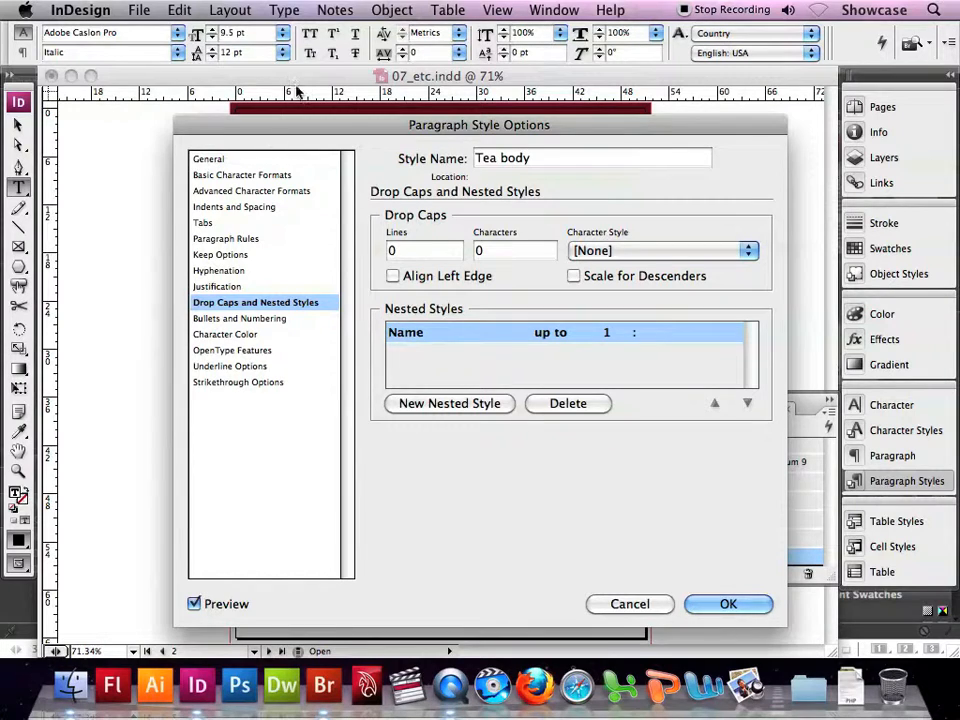
pyautogui.moveTo(294, 127); pyautogui.dragTo(510, 133)
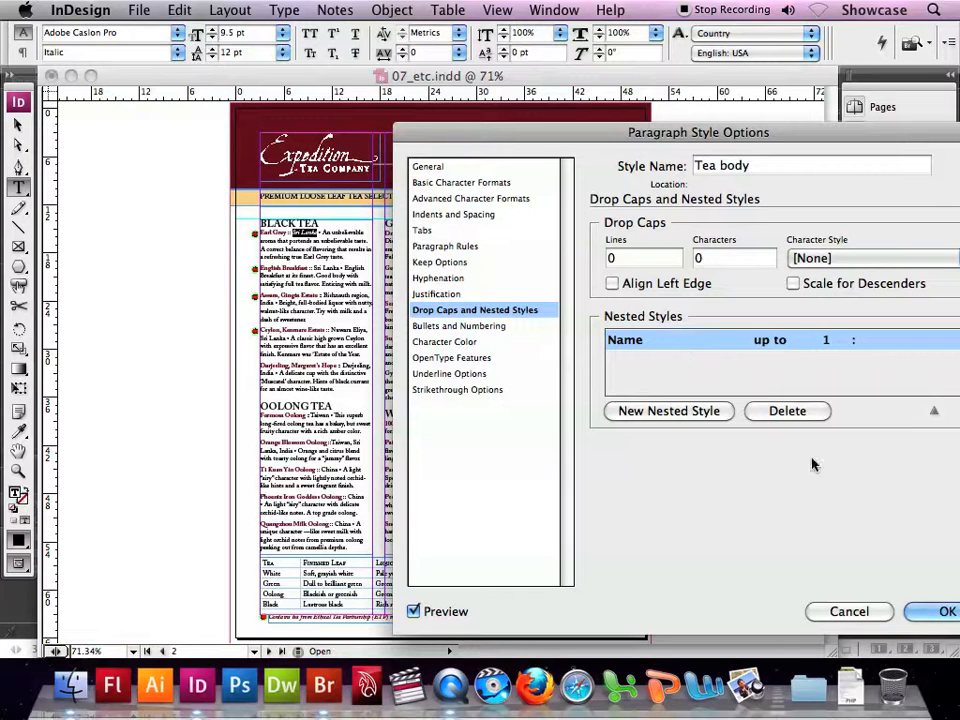
pyautogui.click(943, 611)
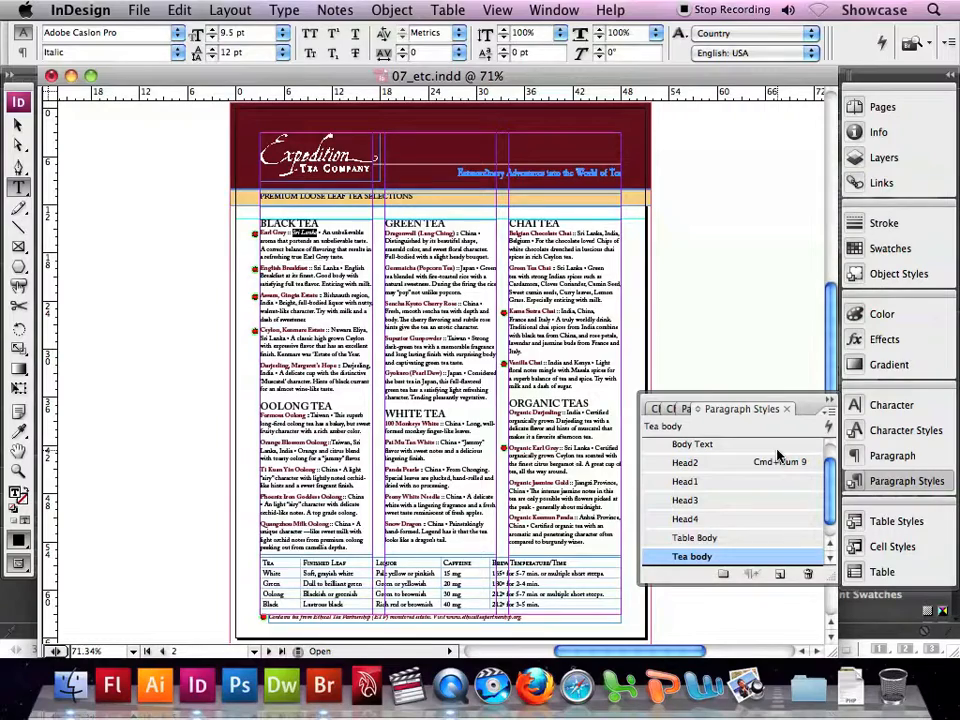
# - Copy the bullet character that follows "Sri Lanka" in the Earl Grey entry under the Black Tea heading
pyautogui.press('super+space')
pyautogui.keyDown('super'); pyautogui.click(264, 249); pyautogui.keyUp('super')
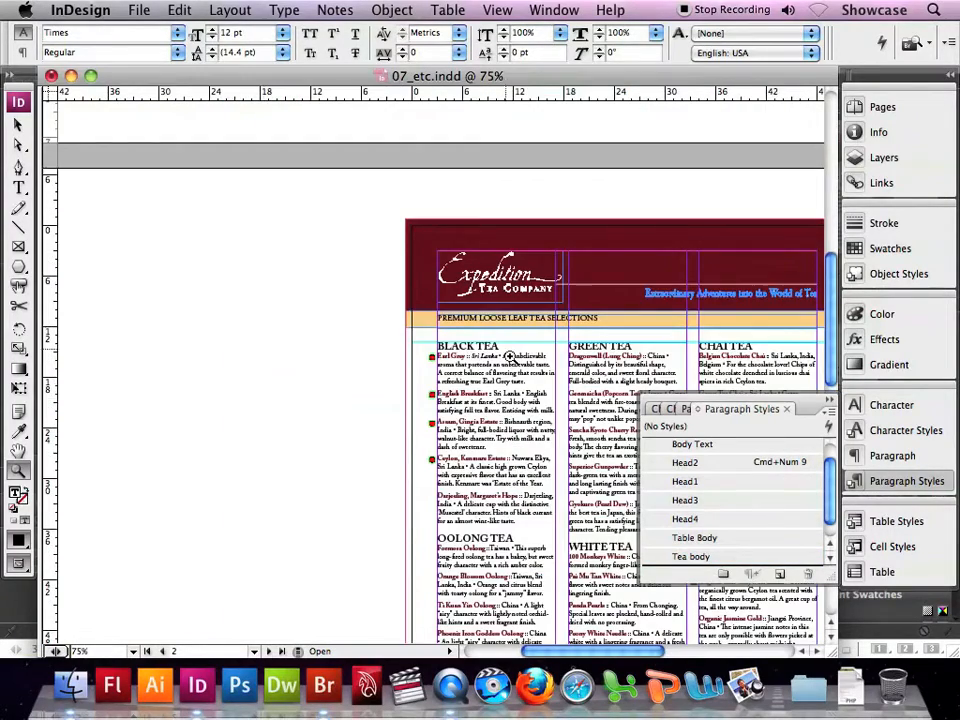
pyautogui.click(540, 400)
pyautogui.click(431, 342)
pyautogui.click(18, 188)
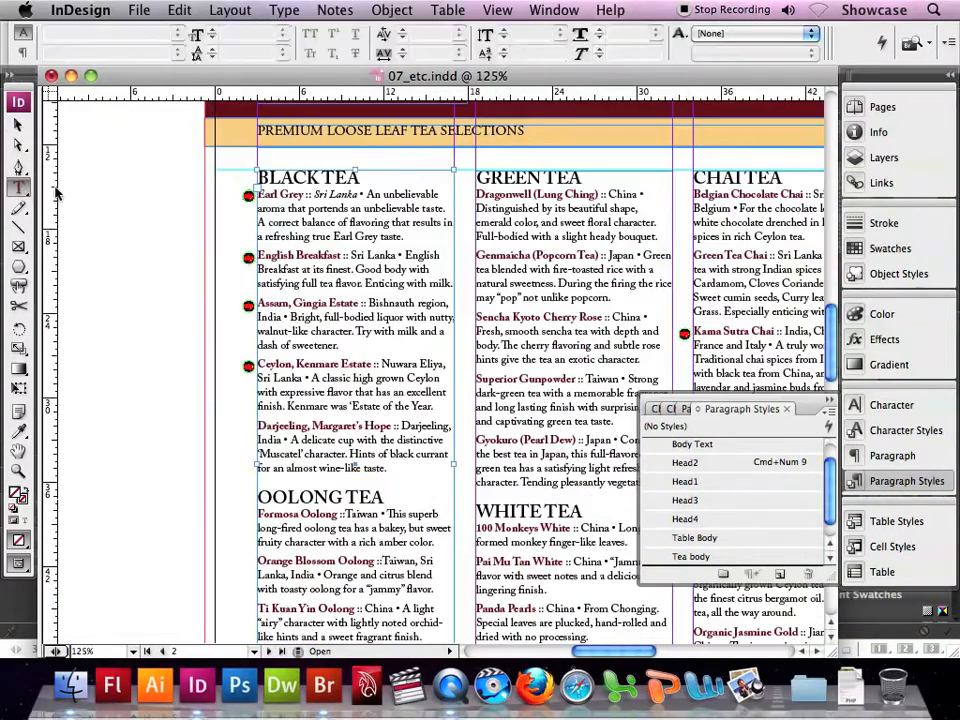
pyautogui.click(360, 196)
pyautogui.click(364, 195)
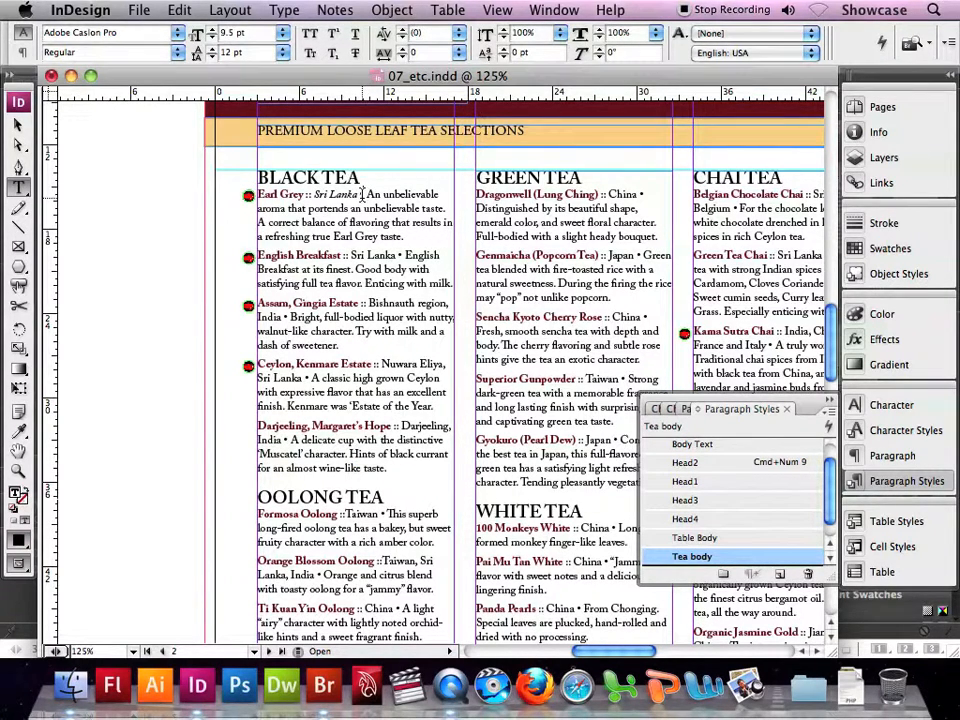
pyautogui.hotkey('shift', 'Right')
pyautogui.click(179, 10)
pyautogui.click(203, 100)
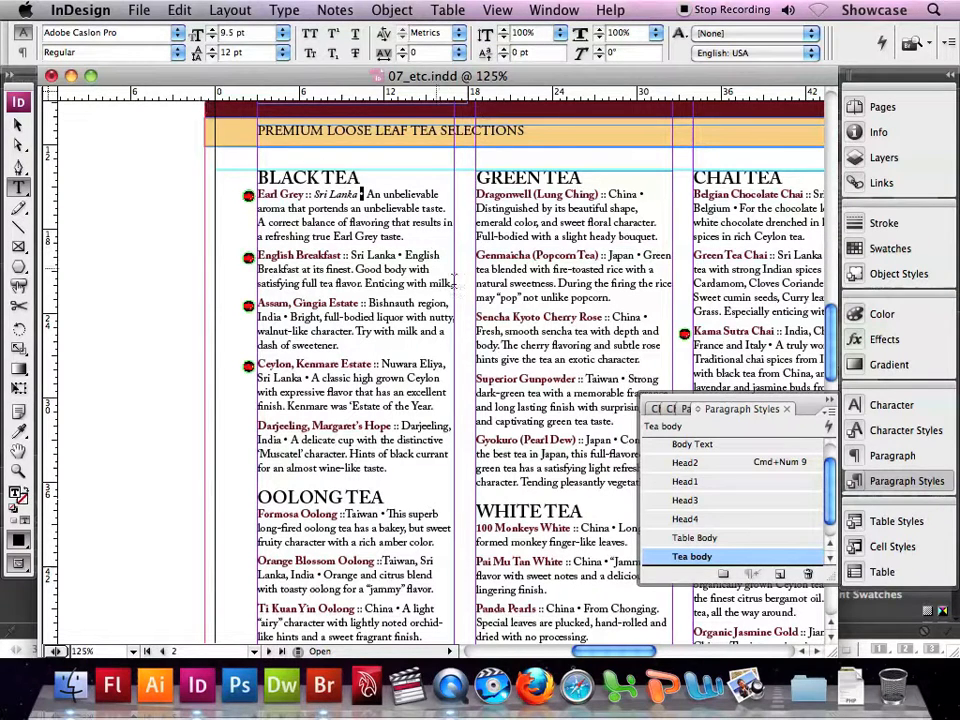
# - Add a second nested style that uses the Country character style to the Tea body paragraph style
pyautogui.doubleClick(698, 556)
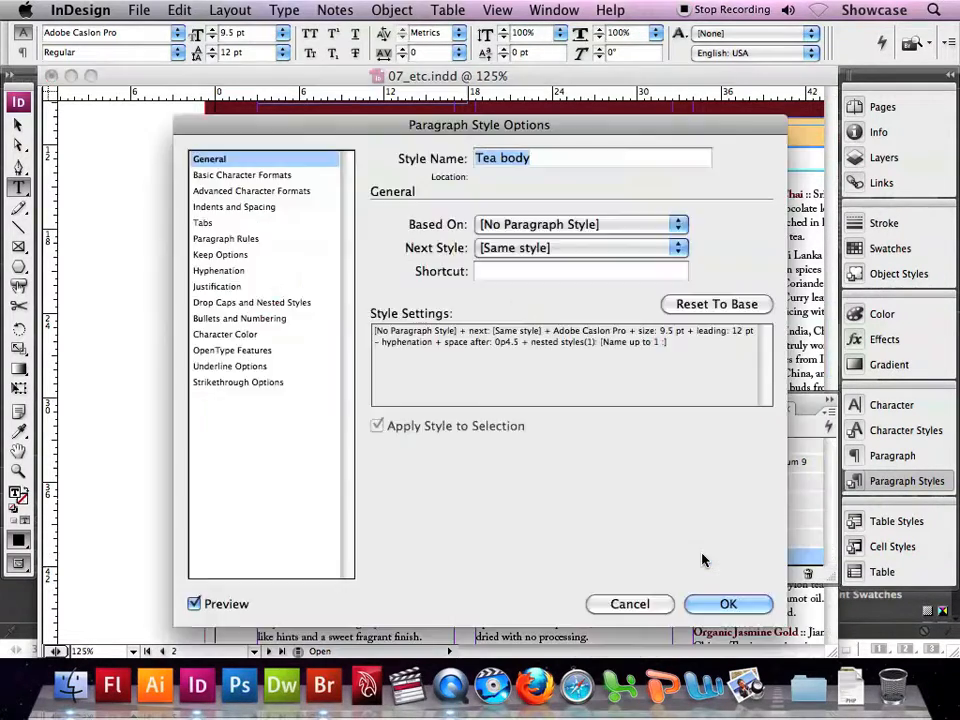
pyautogui.click(266, 306)
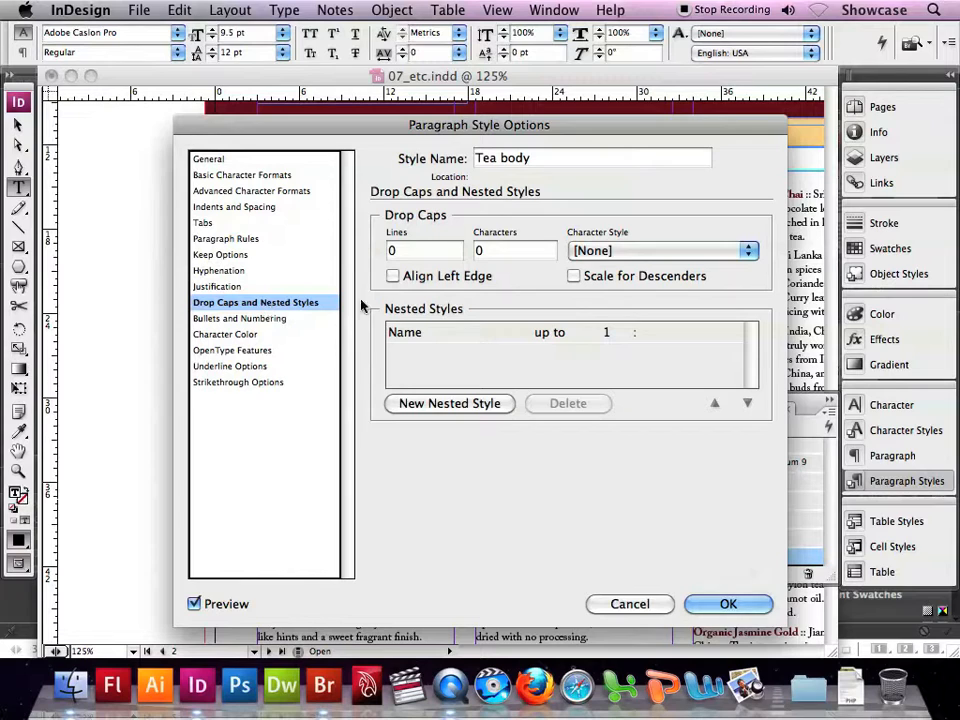
pyautogui.click(456, 404)
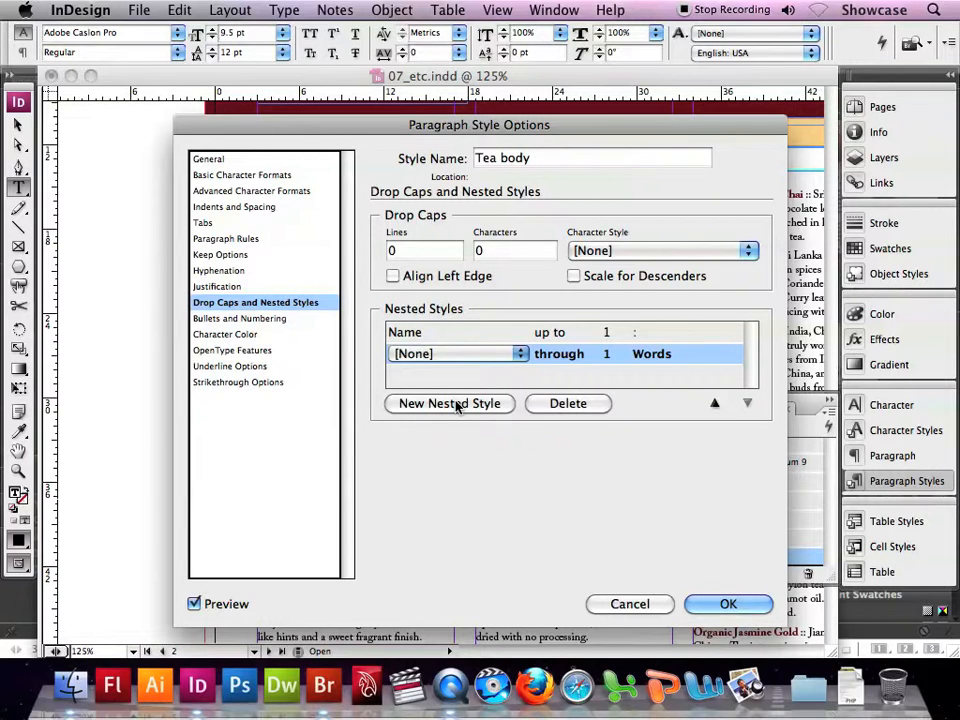
pyautogui.click(493, 354)
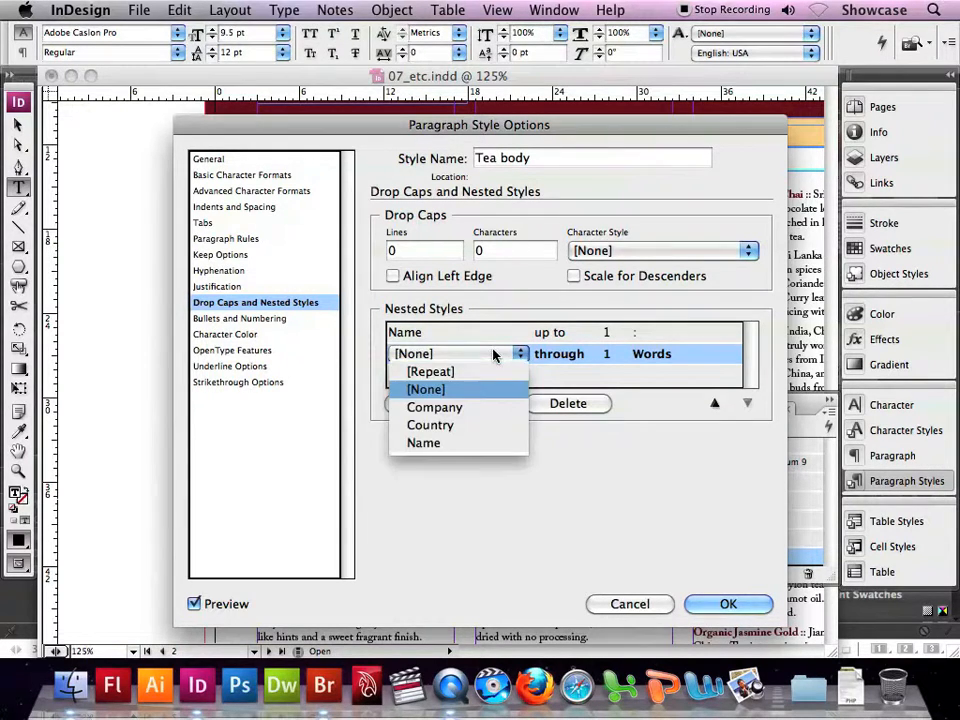
pyautogui.click(458, 428)
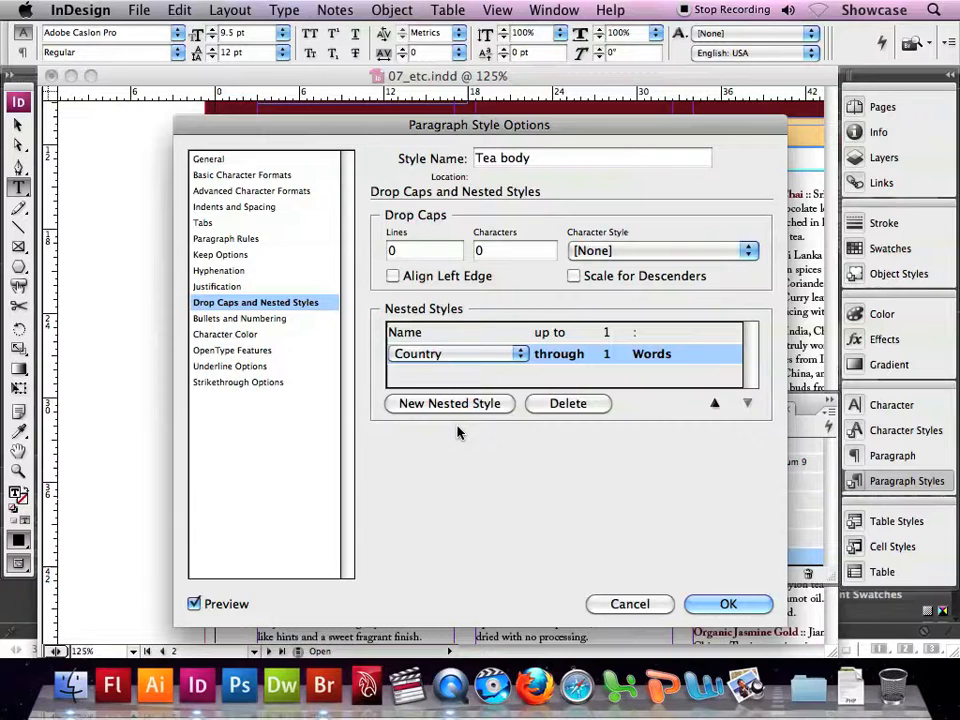
# - Make the Country nested style apply up to 1 "•" character, preview it on the page, and accept the Tea body style changes
pyautogui.click(556, 355)
pyautogui.click(591, 354)
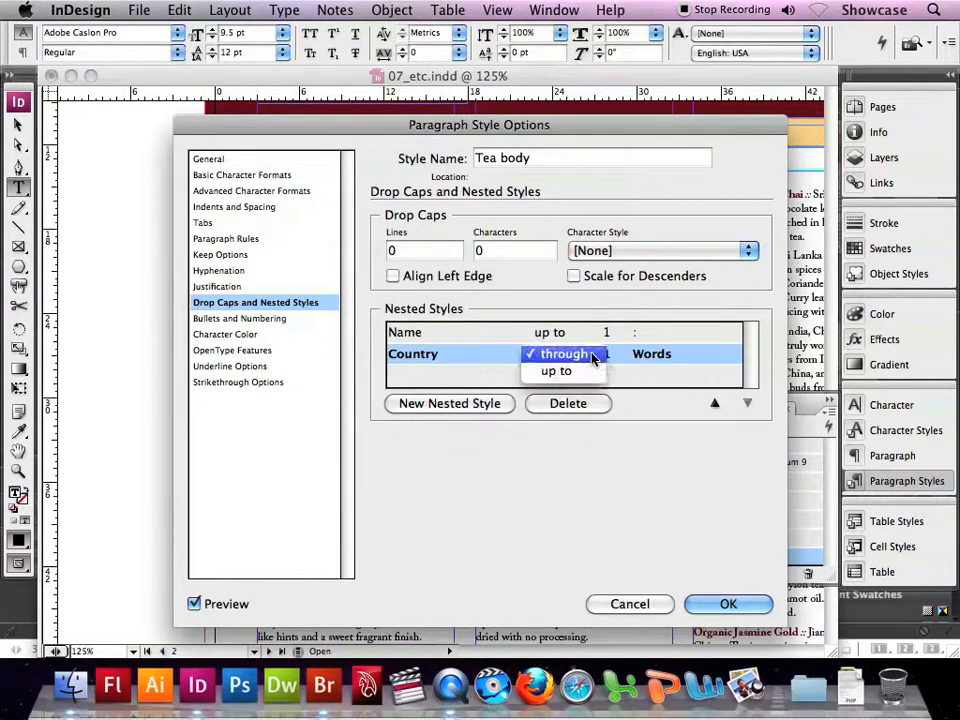
pyautogui.click(580, 372)
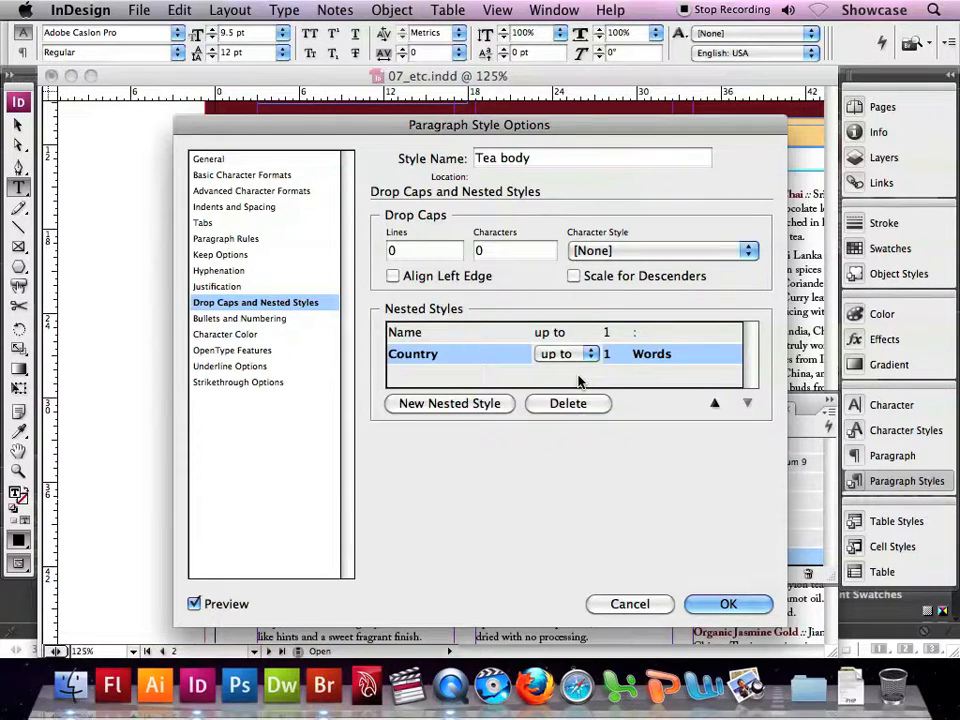
pyautogui.click(648, 355)
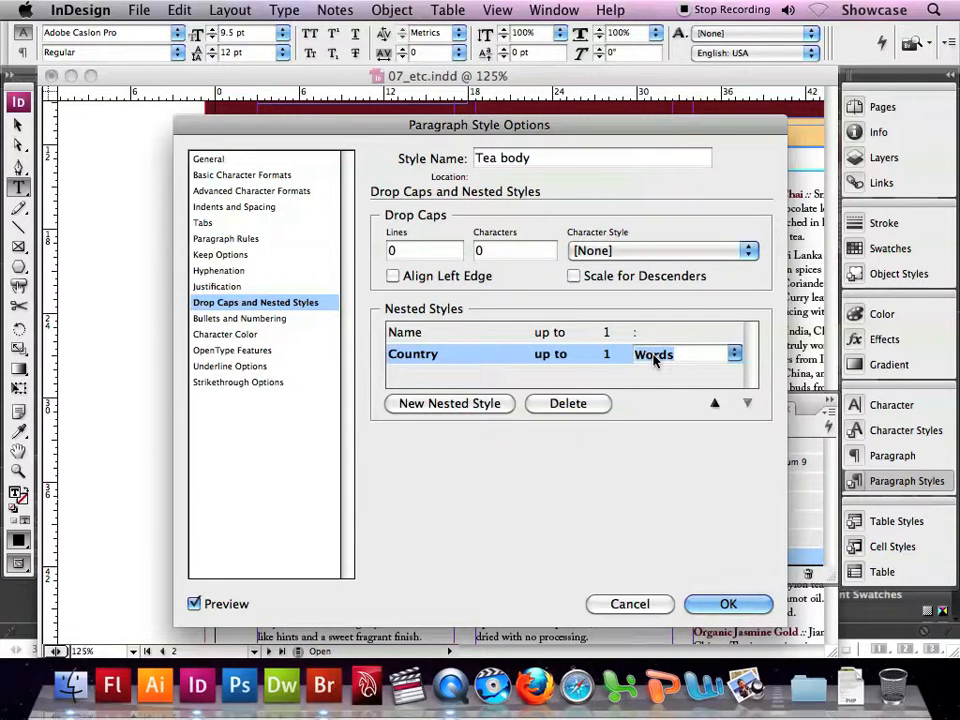
pyautogui.write('•')
pyautogui.moveTo(385, 130); pyautogui.dragTo(508, 138)
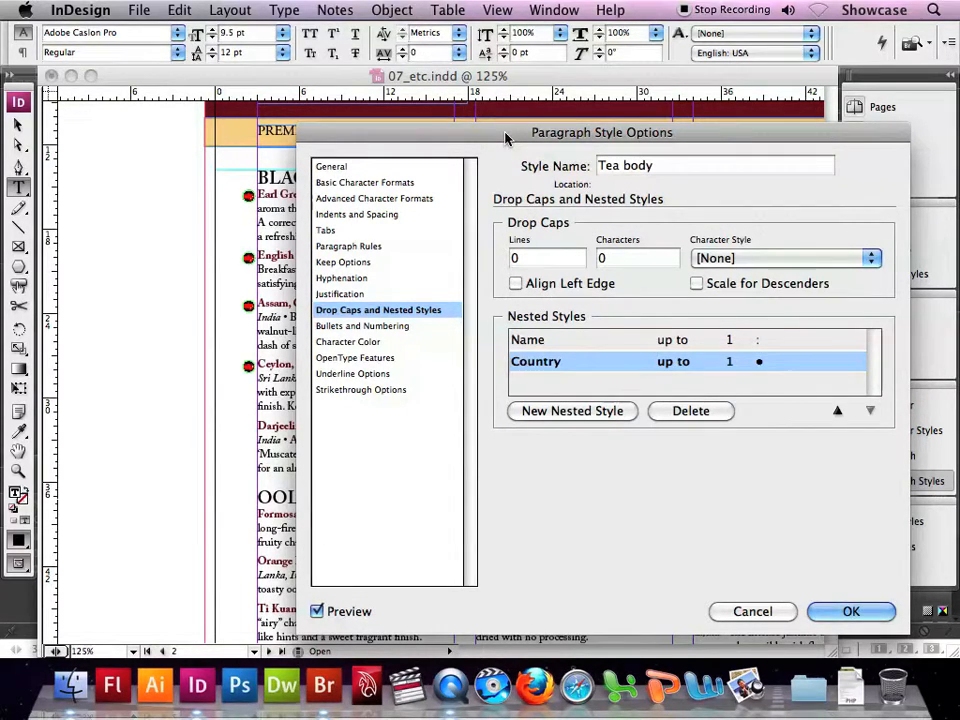
pyautogui.click(850, 612)
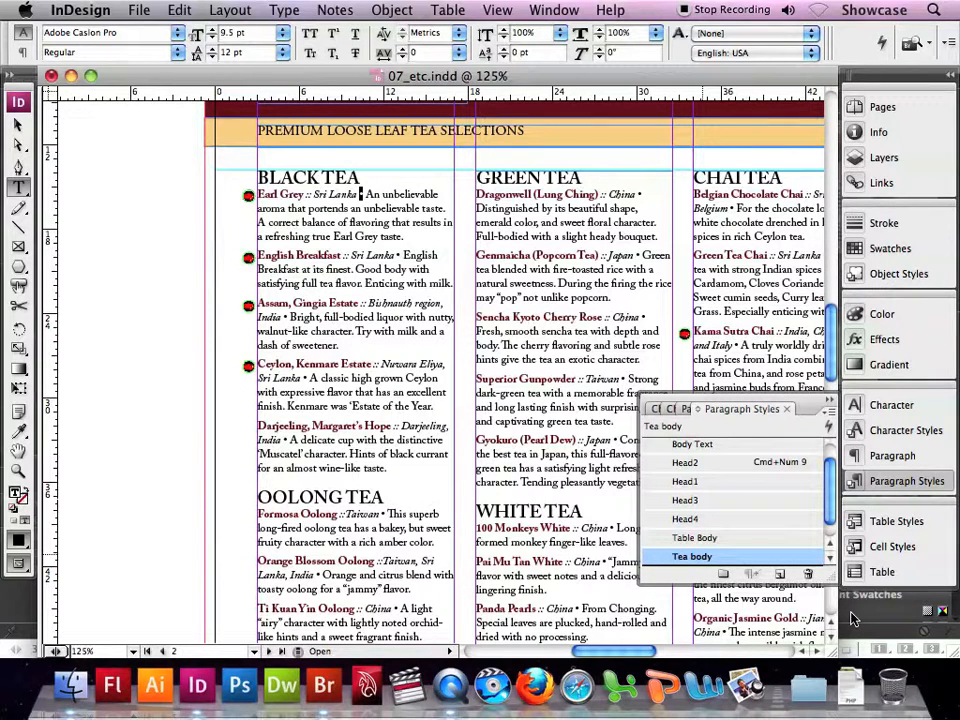
pyautogui.click(827, 414)
pyautogui.click(825, 416)
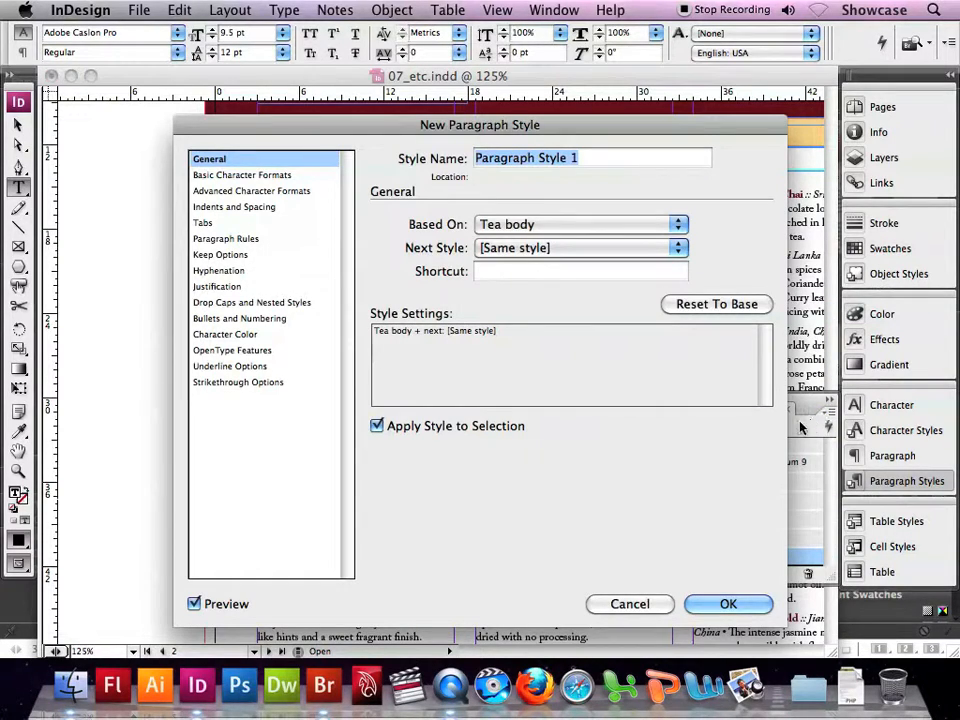
pyautogui.click(640, 604)
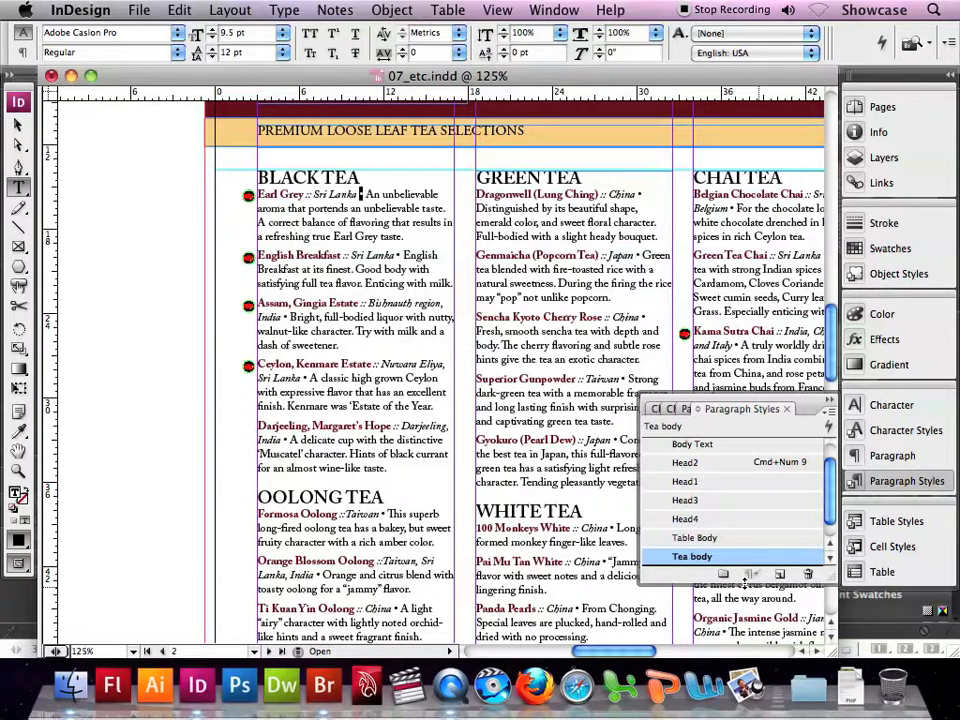
# - Add a [None] nested style through 2 ":" characters to the Tea body style, placed between Name and Country, and accept the changes
pyautogui.doubleClick(695, 559)
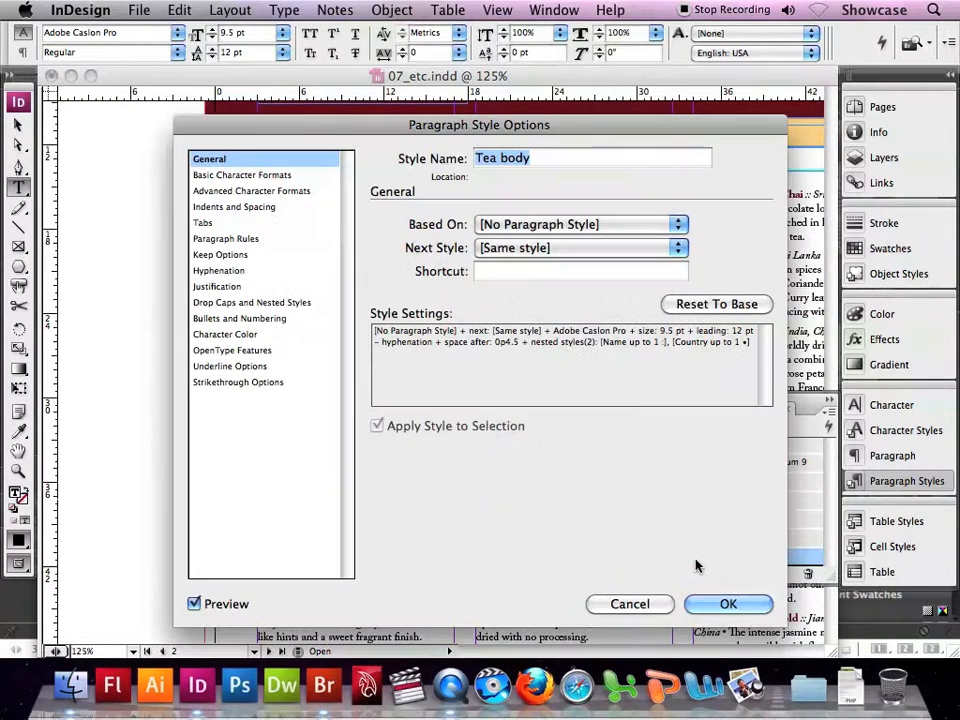
pyautogui.click(255, 304)
pyautogui.click(470, 408)
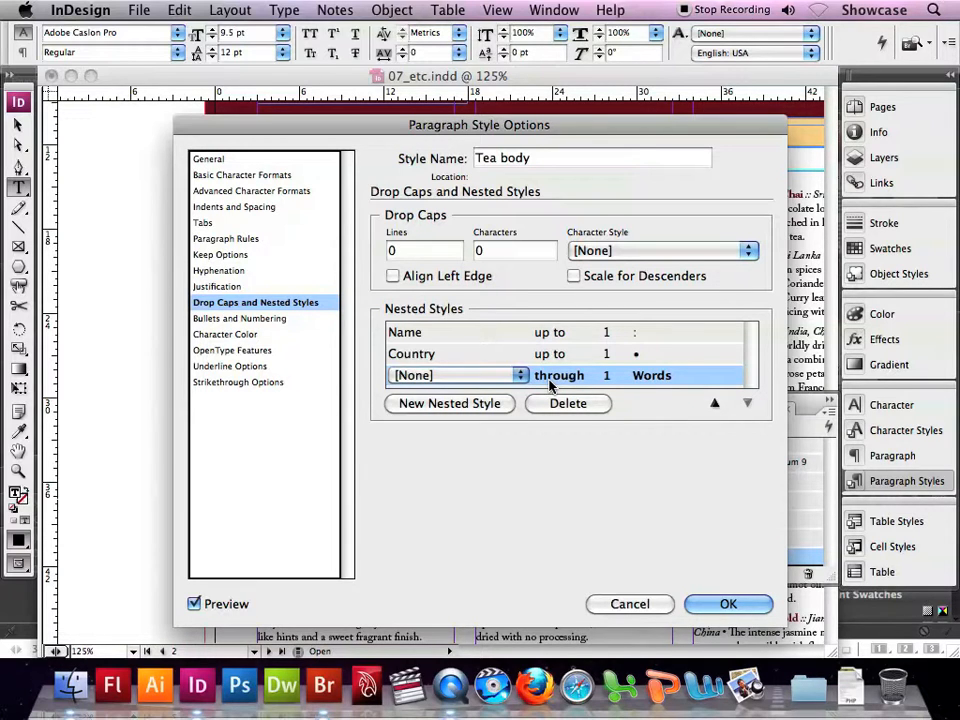
pyautogui.click(606, 377)
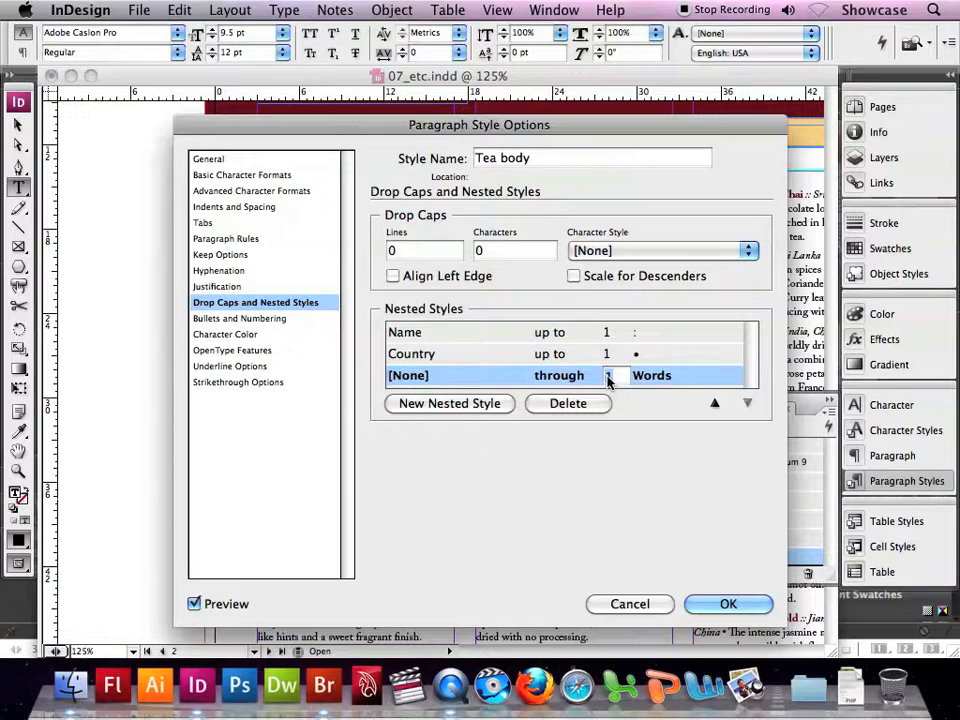
pyautogui.write('2')
pyautogui.click(666, 377)
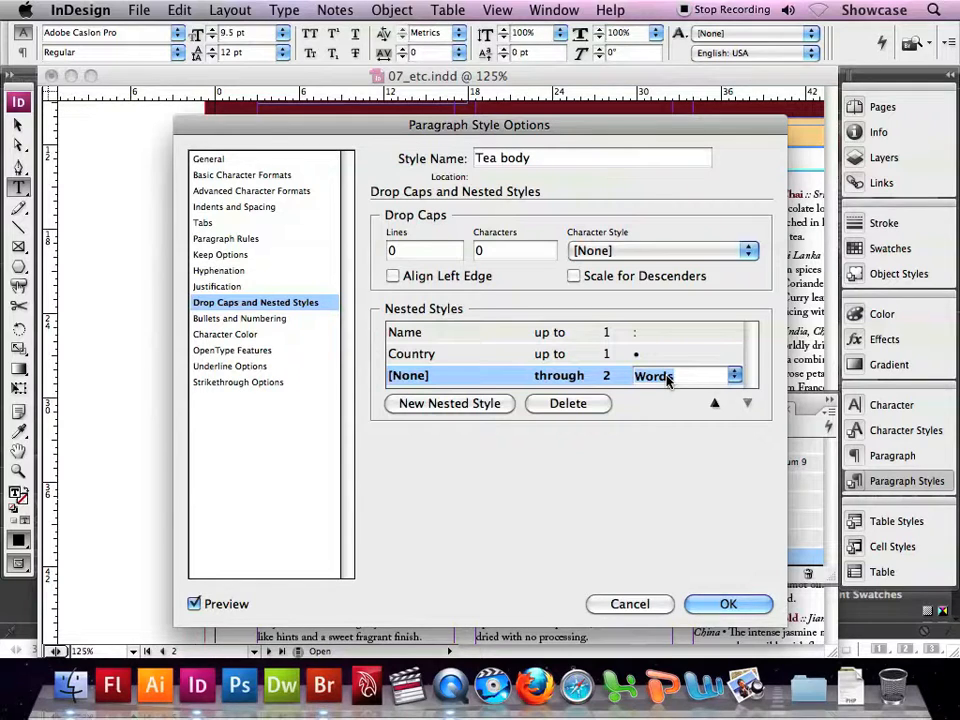
pyautogui.write(':')
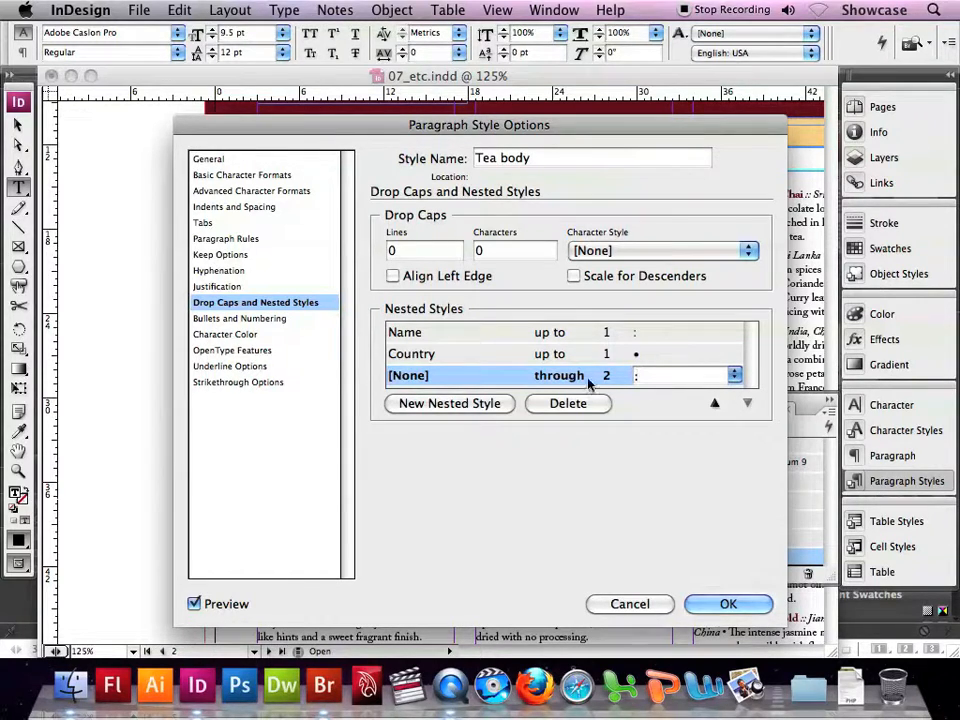
pyautogui.click(714, 404)
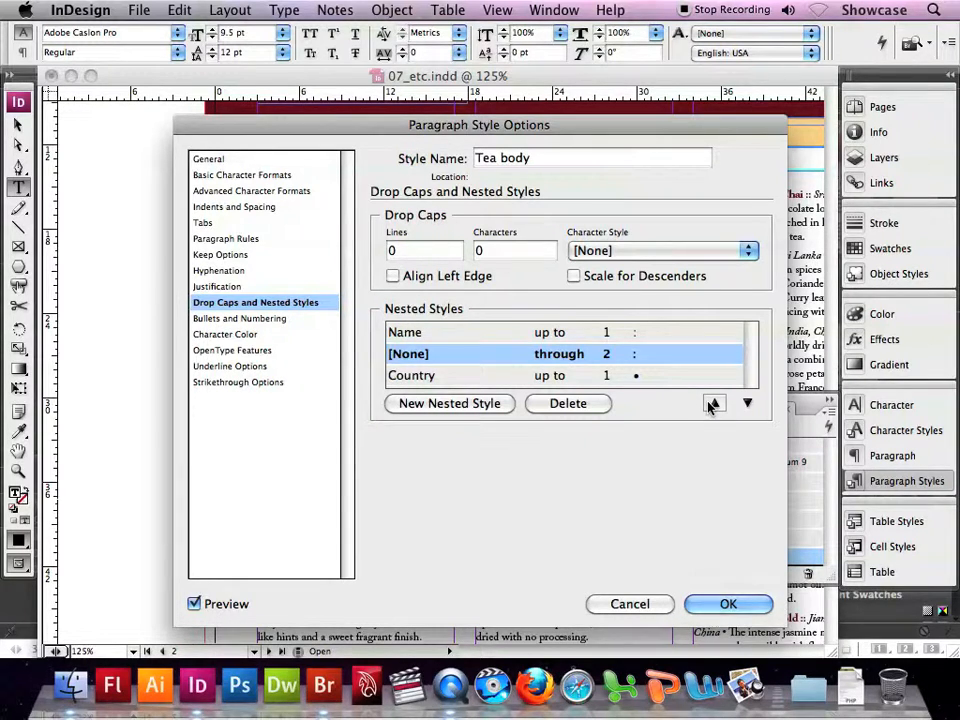
pyautogui.click(729, 603)
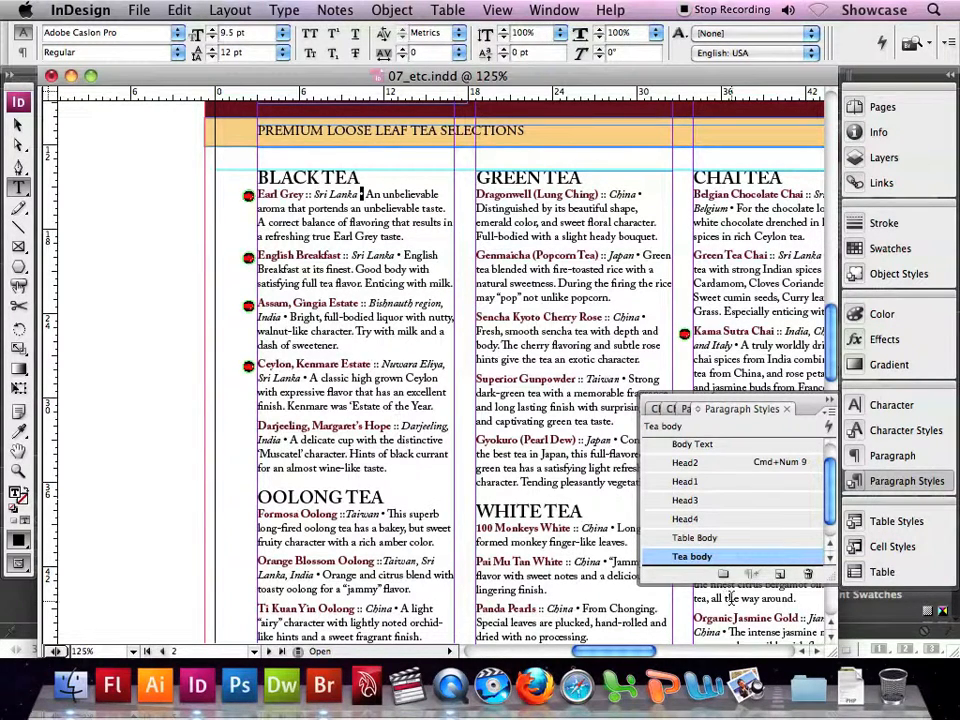